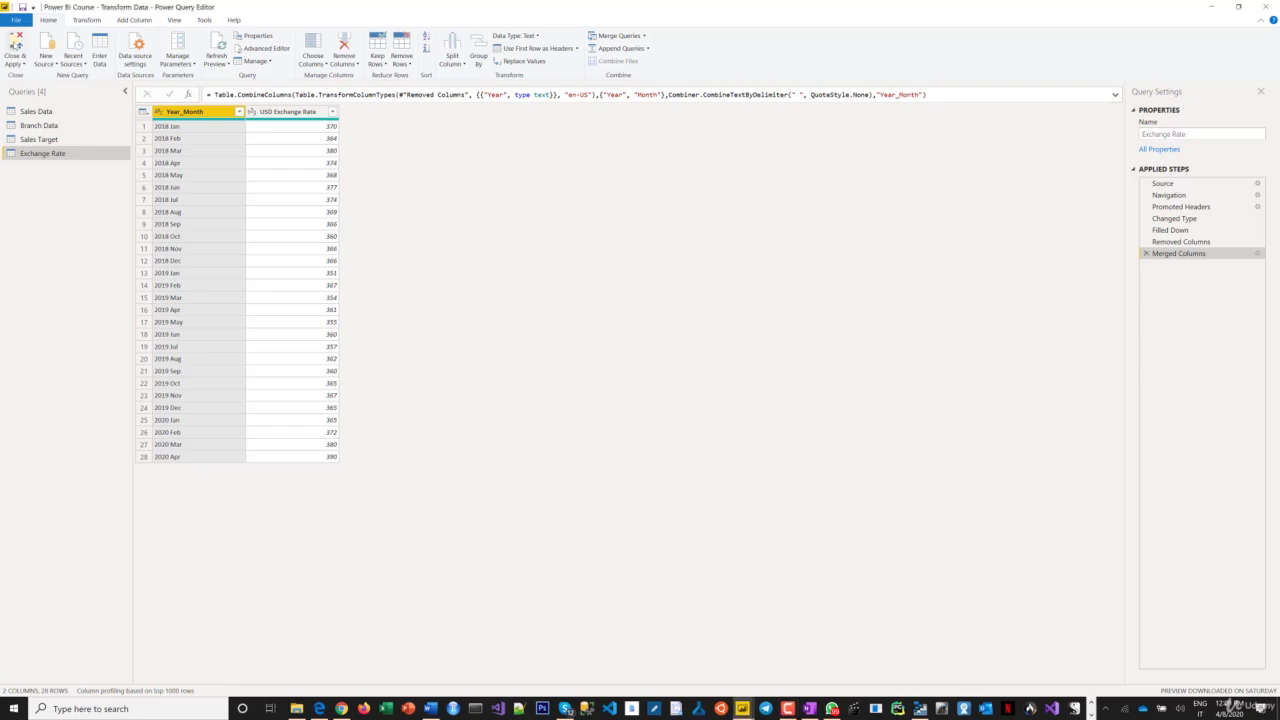
# - Apply the Exchange Rate query changes, including the merged Year_Month column, and close Power Query Editor
pyautogui.click(15, 44)
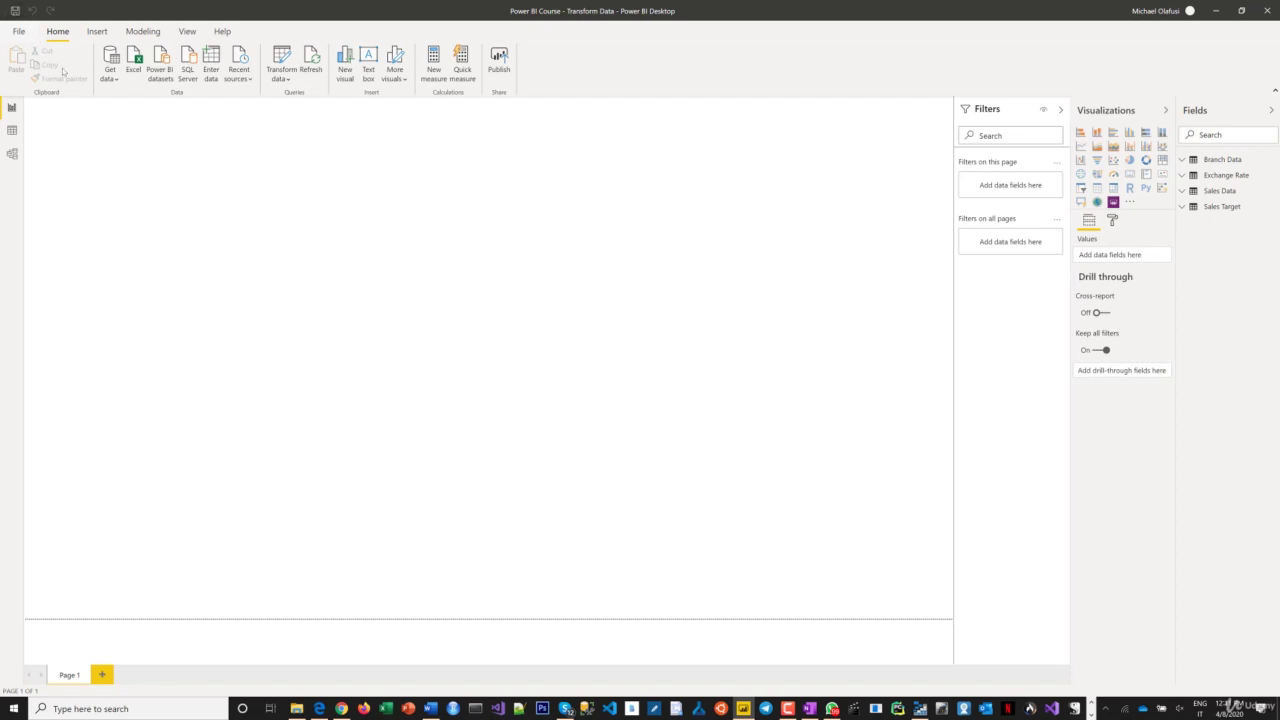
pyautogui.click(18, 32)
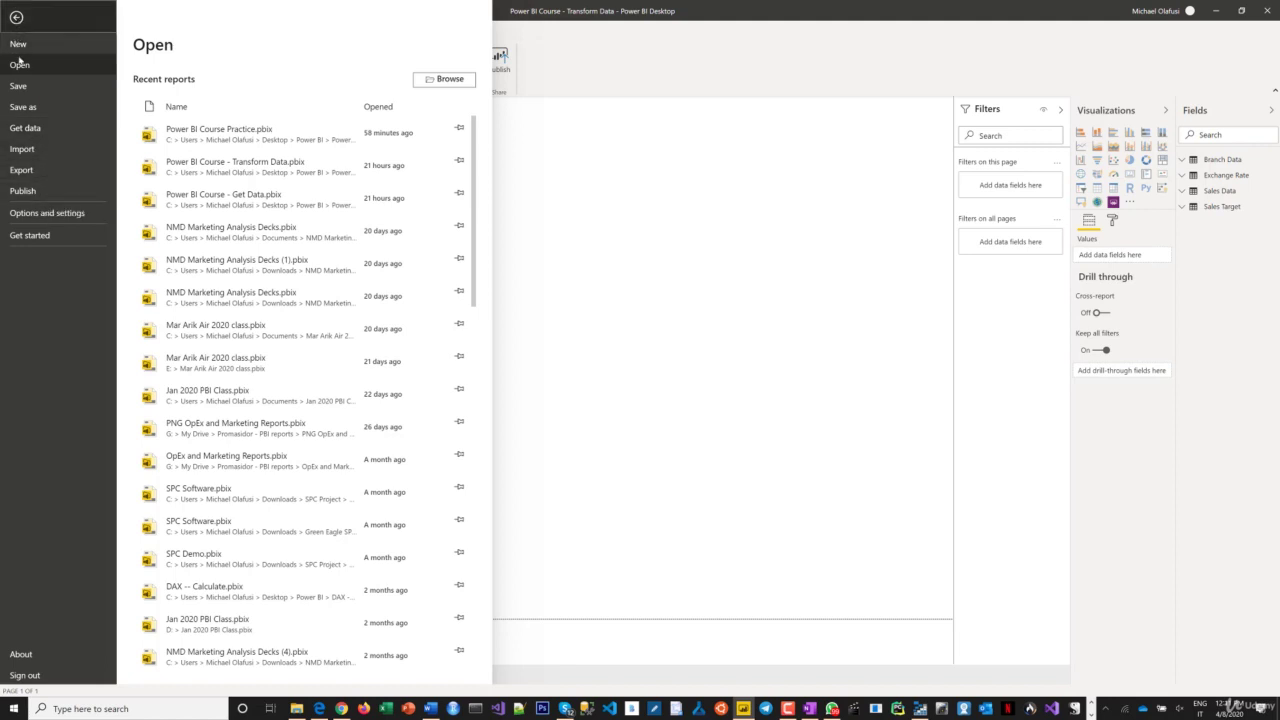
pyautogui.click(16, 18)
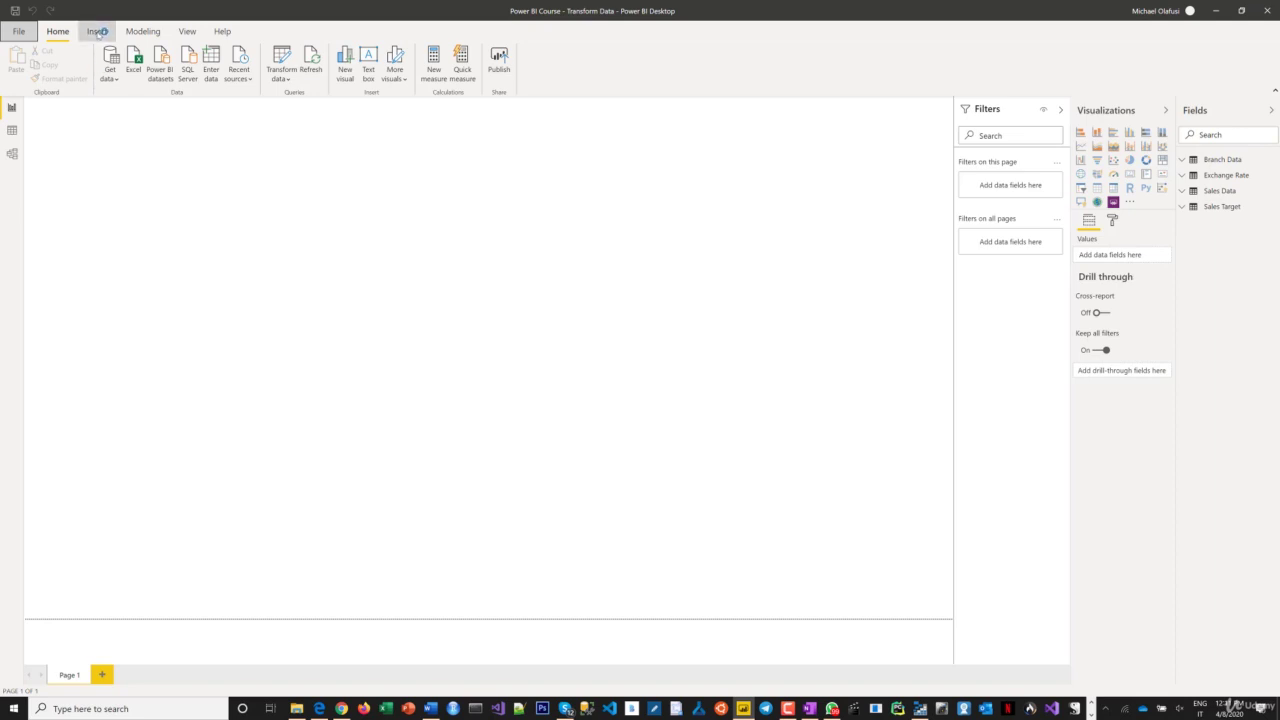
# - Add a second report page from the Insert tab, then delete Page 2 again
pyautogui.click(97, 32)
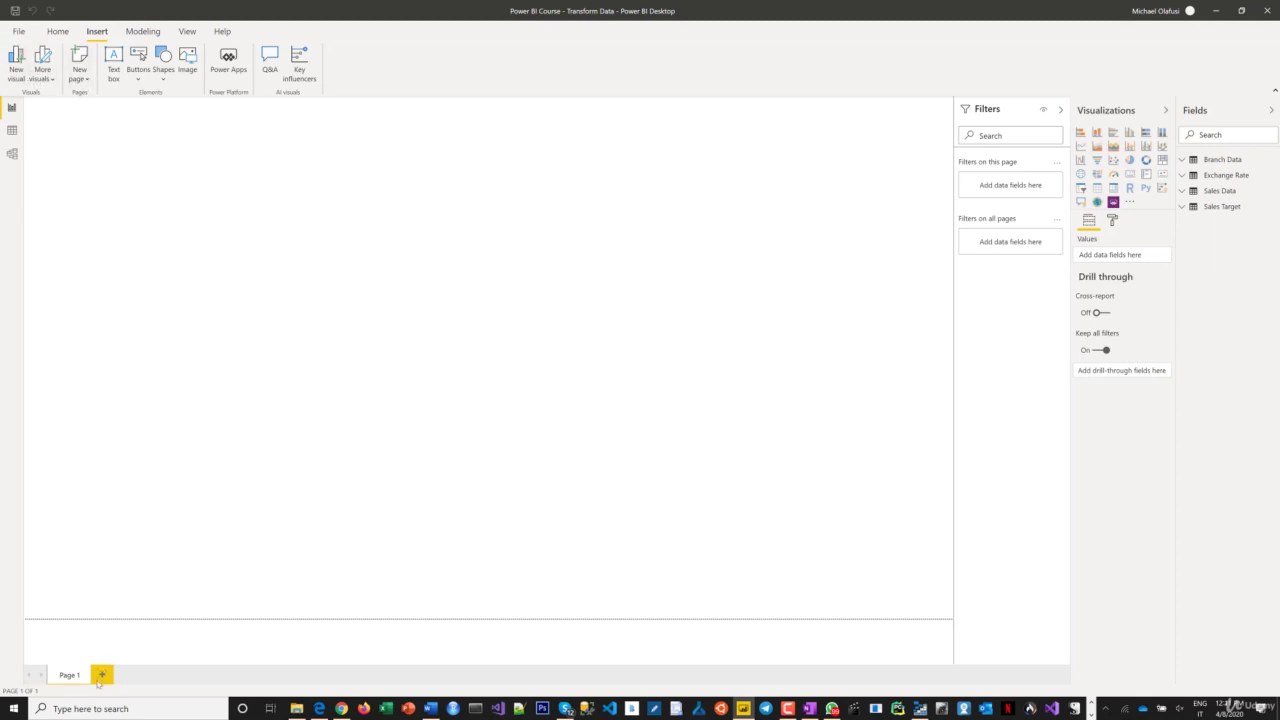
pyautogui.click(100, 677)
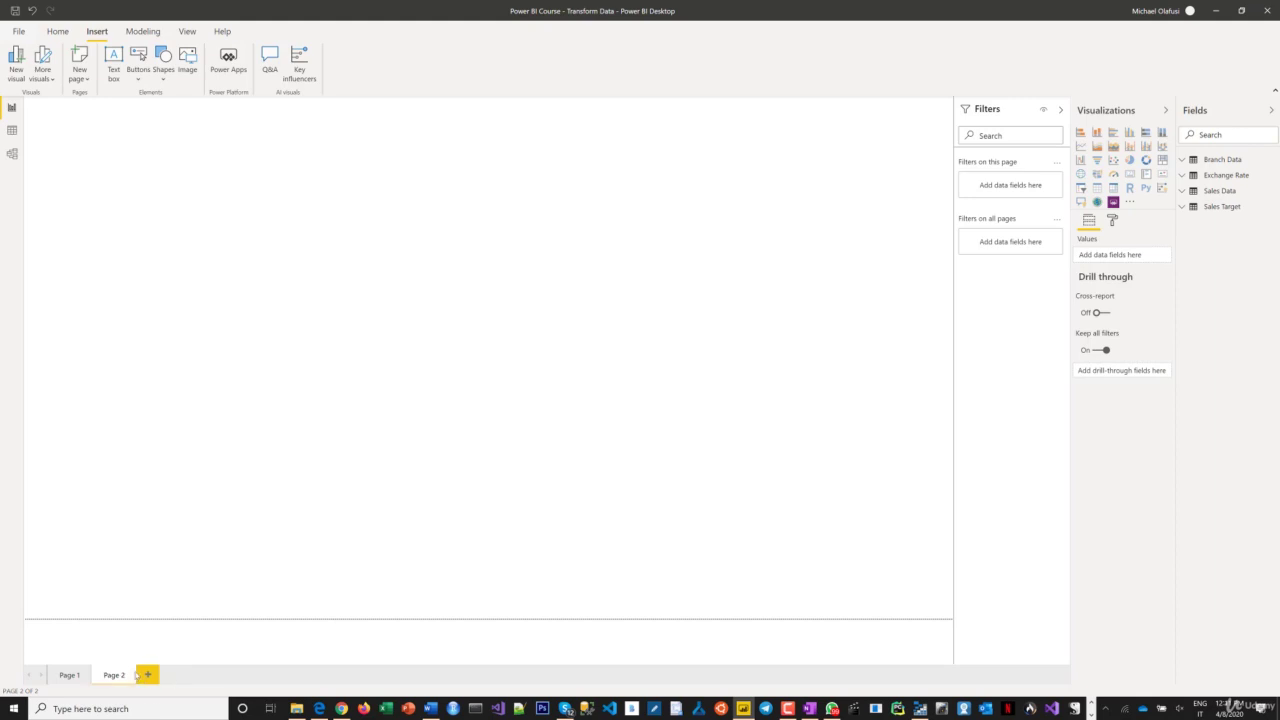
pyautogui.click(131, 671)
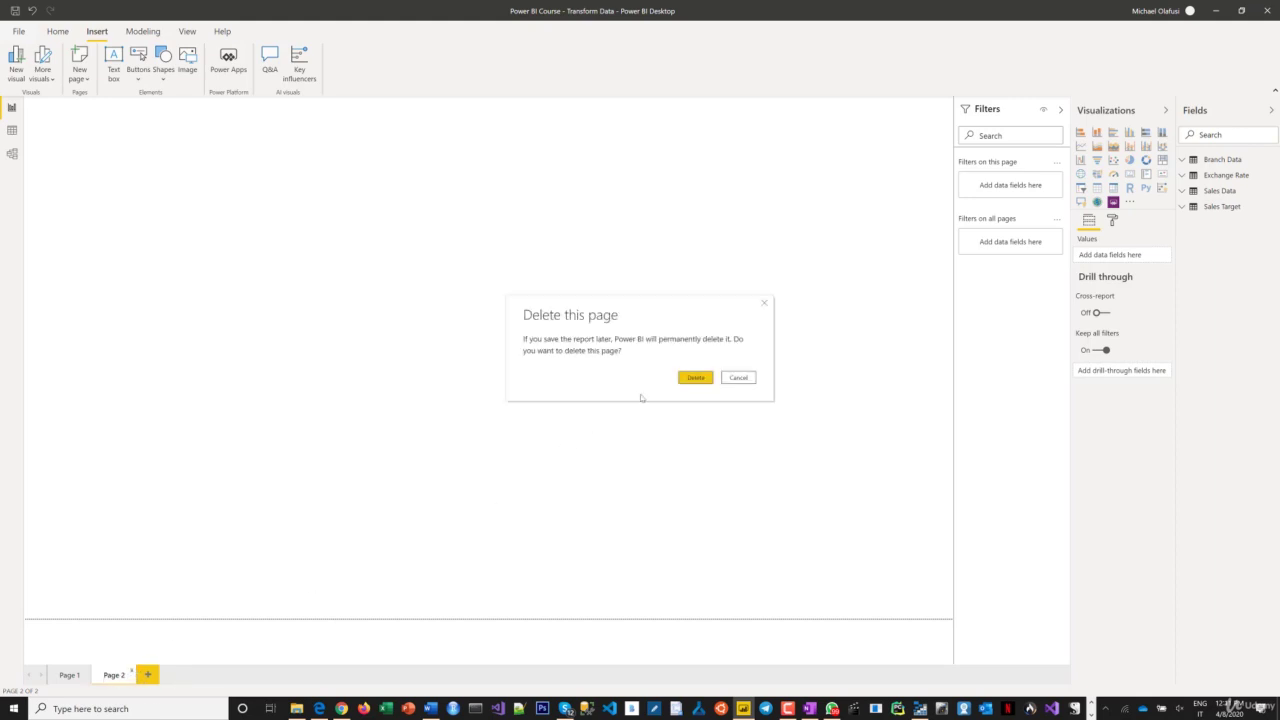
pyautogui.click(694, 378)
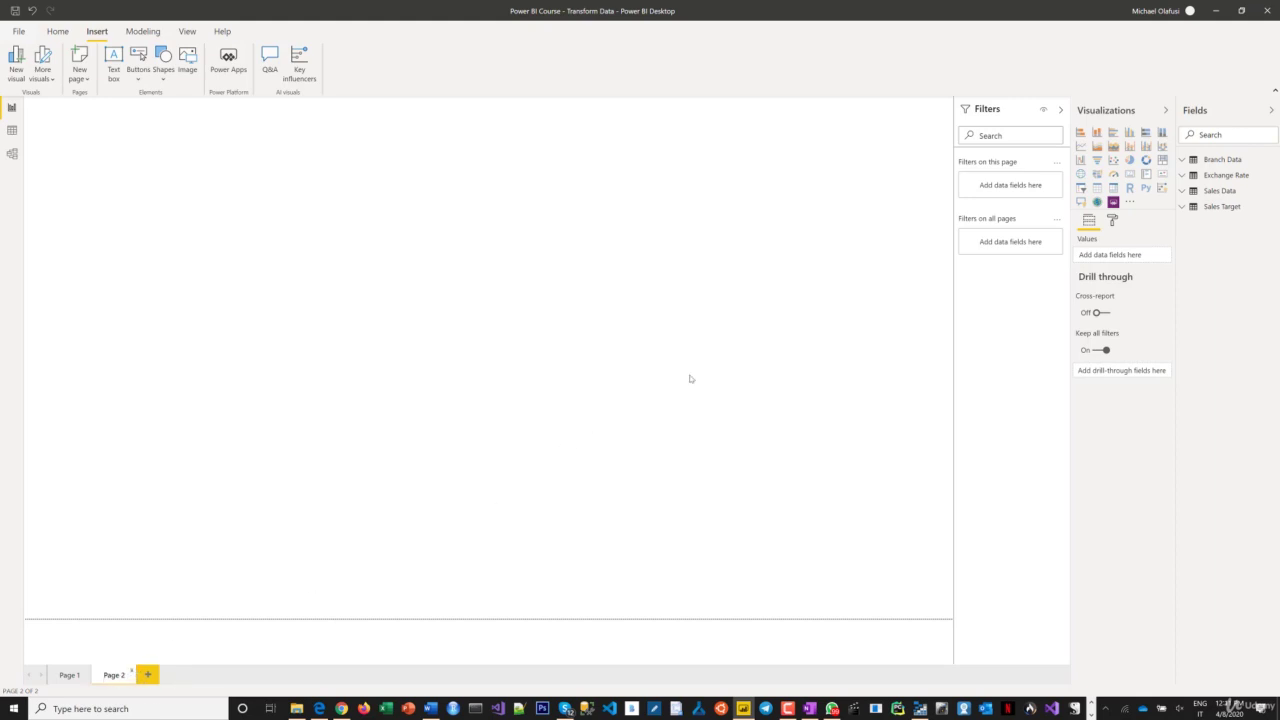
# - Browse the Buttons and Shapes lists without inserting anything, then show the Modeling commands
pyautogui.click(139, 82)
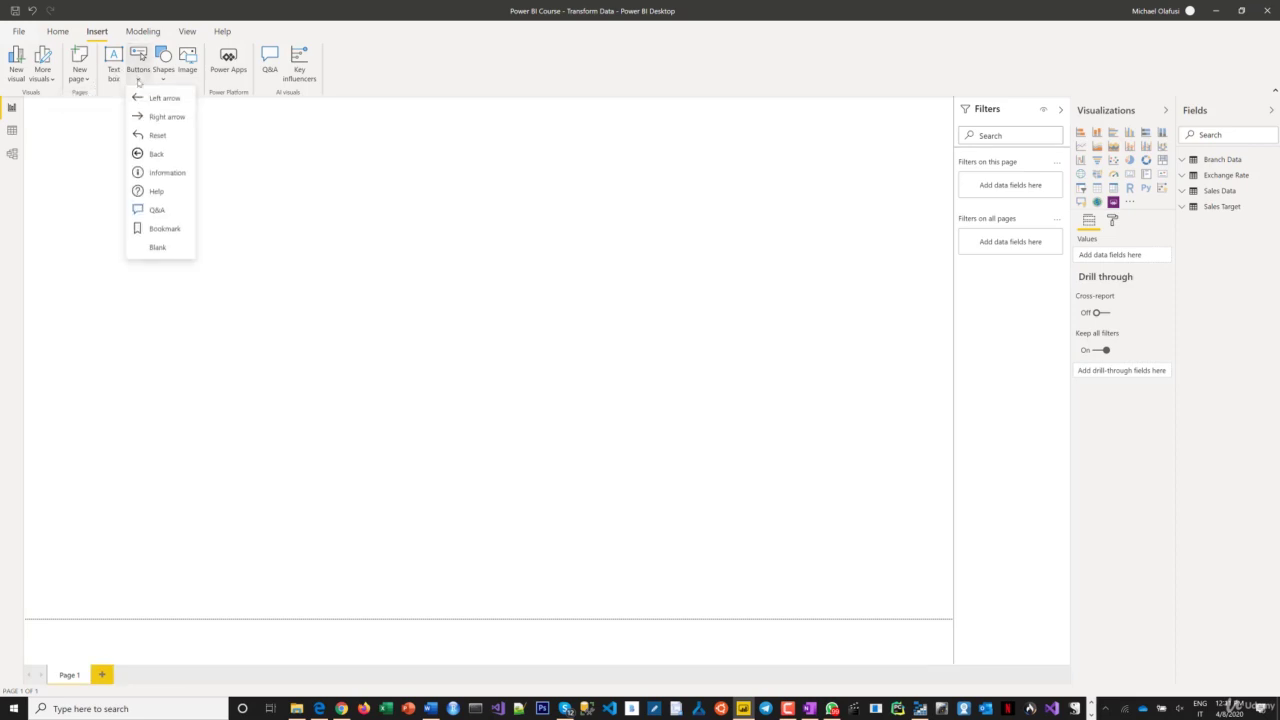
pyautogui.click(162, 80)
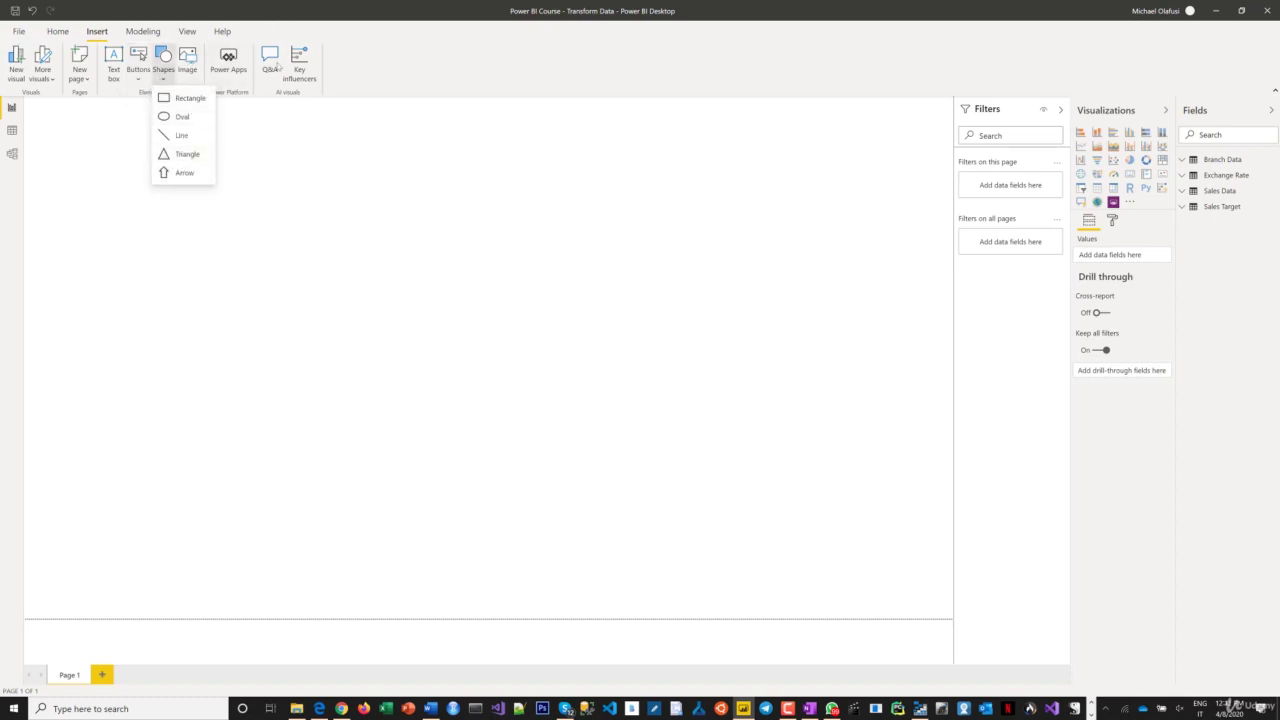
pyautogui.press('Escape')
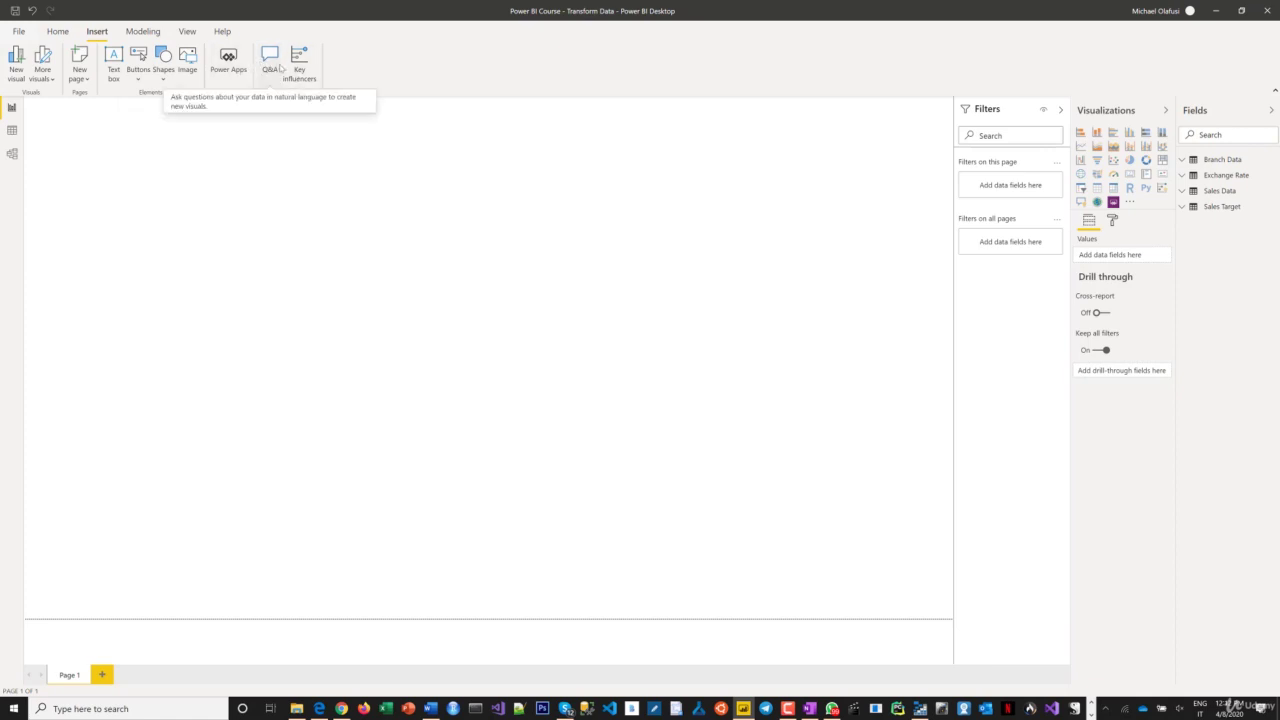
pyautogui.click(143, 33)
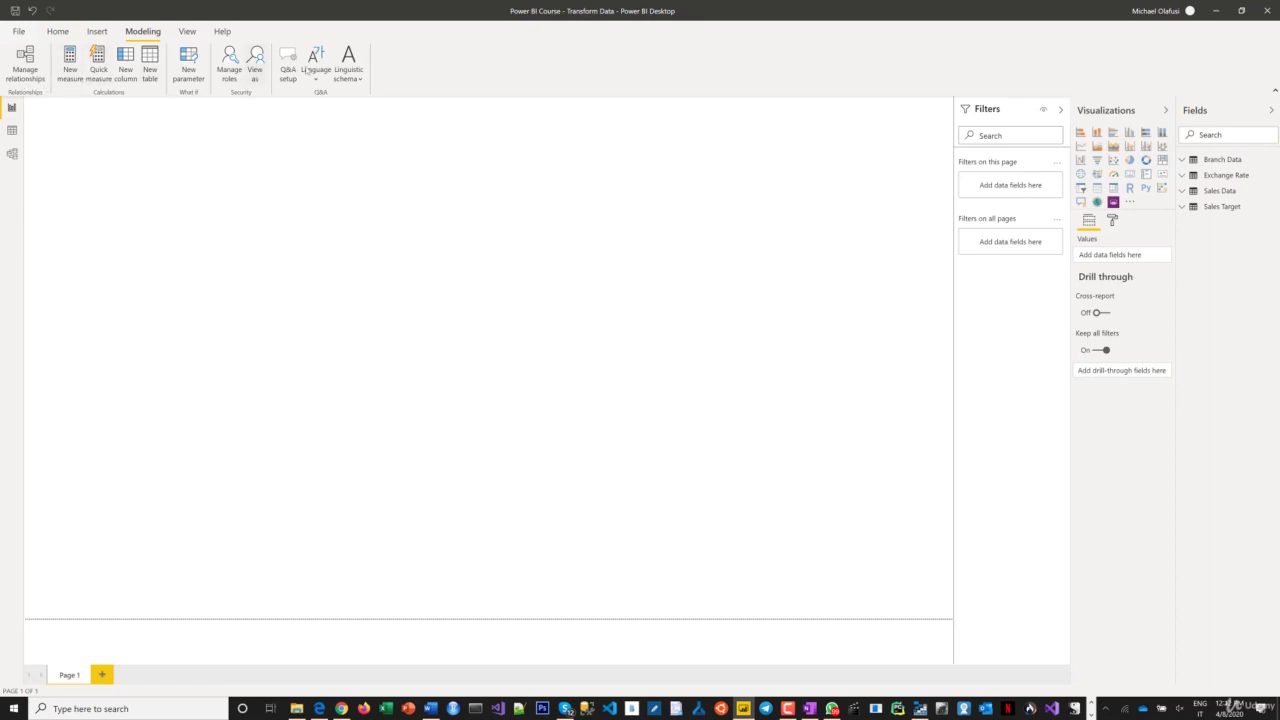
# - Turn gridlines on the report page on and then off again from the View tab
pyautogui.click(186, 33)
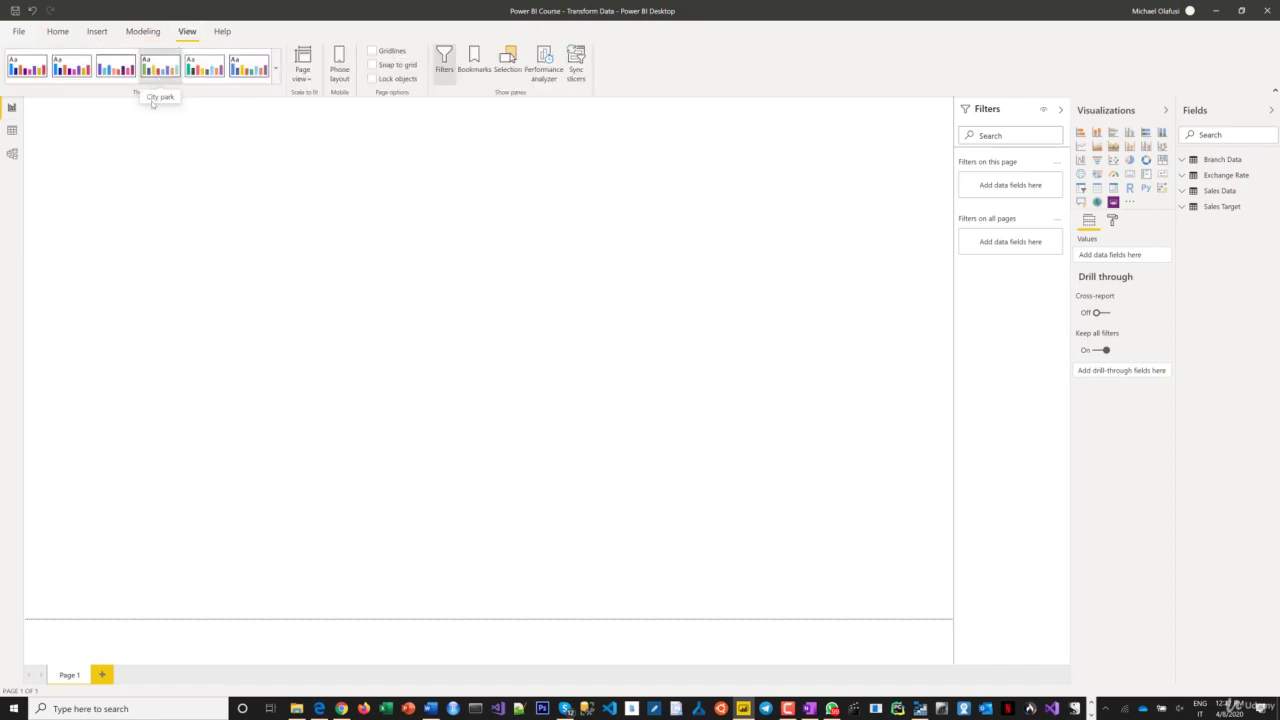
pyautogui.click(373, 51)
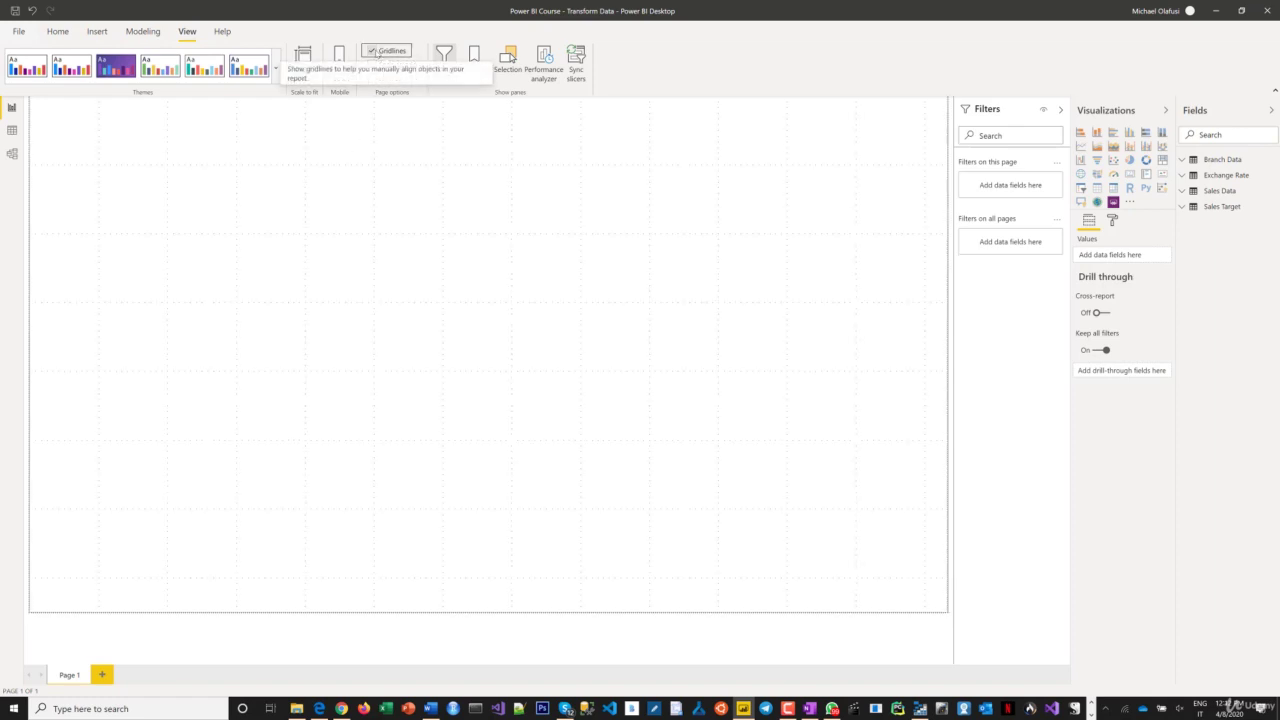
pyautogui.click(373, 51)
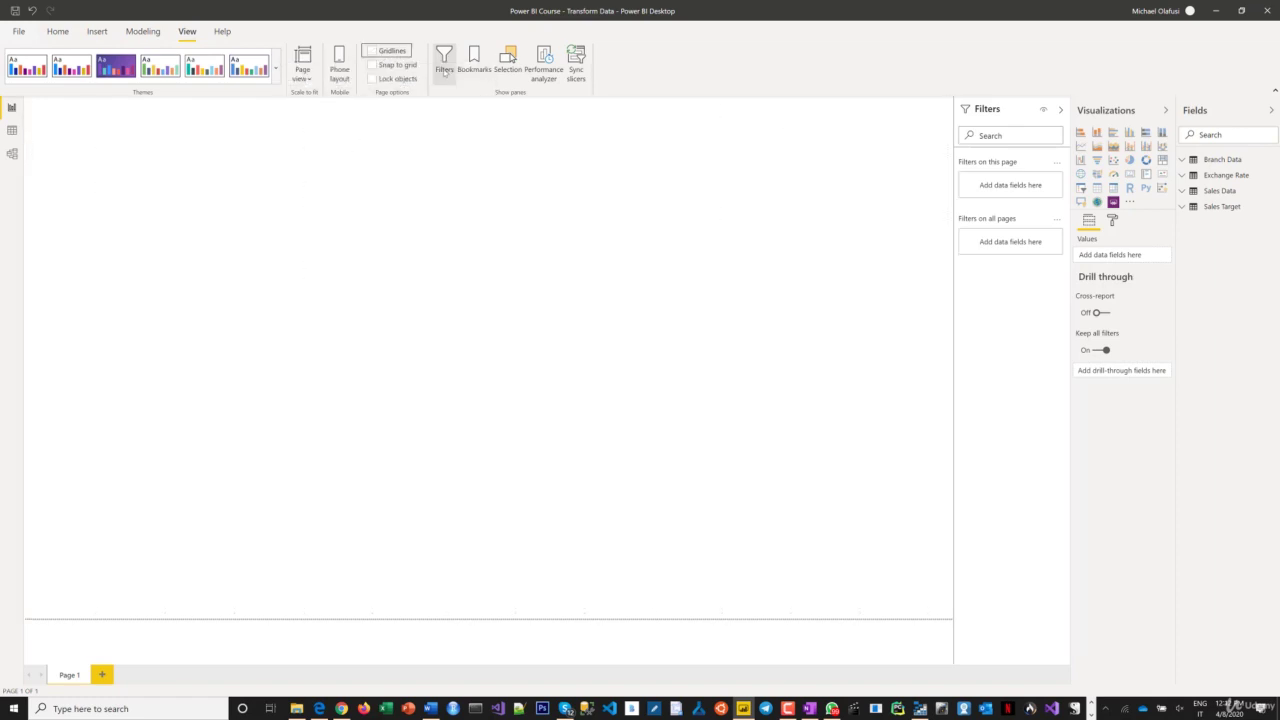
# - Open and close the Selection pane, look over Help, then return to Home
pyautogui.click(509, 62)
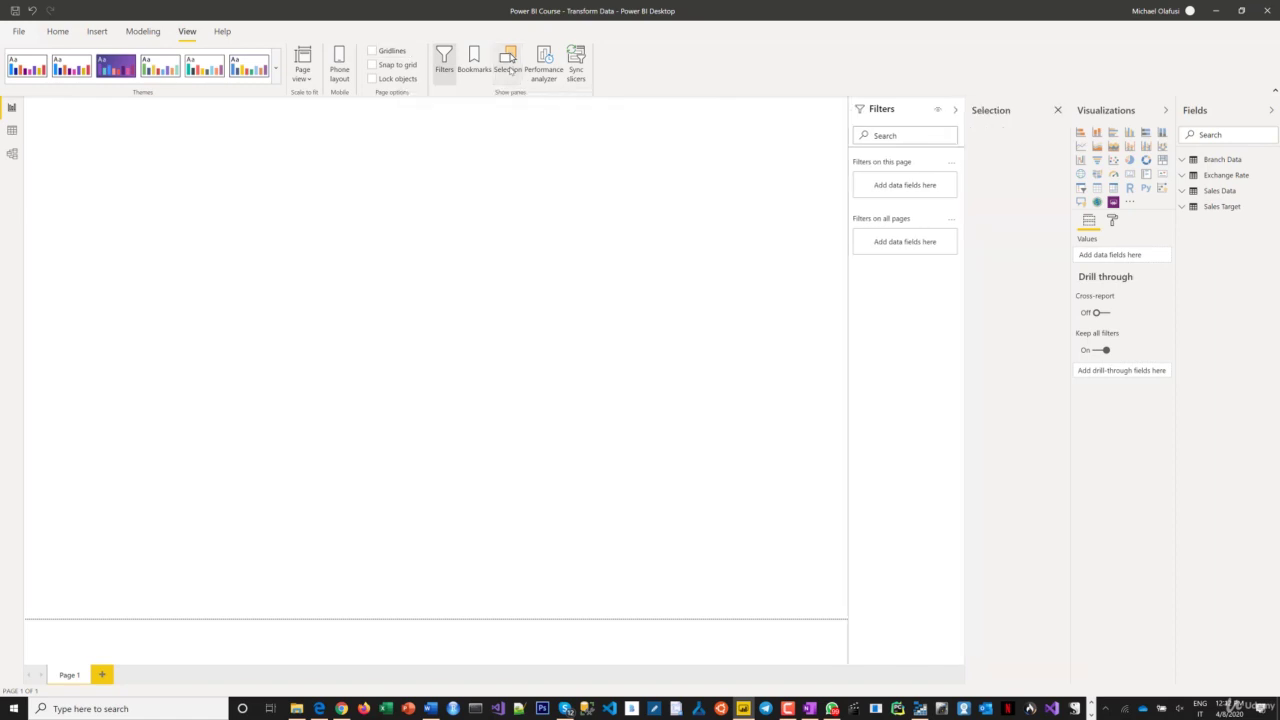
pyautogui.click(509, 64)
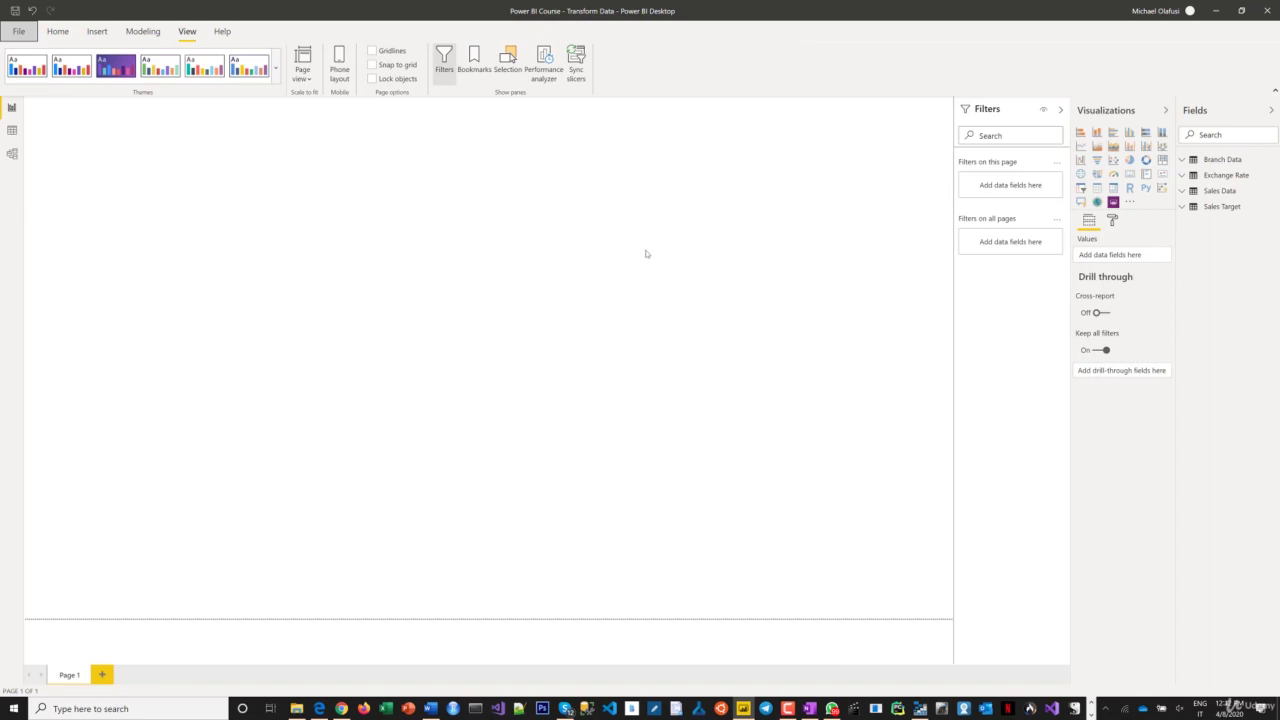
pyautogui.click(222, 32)
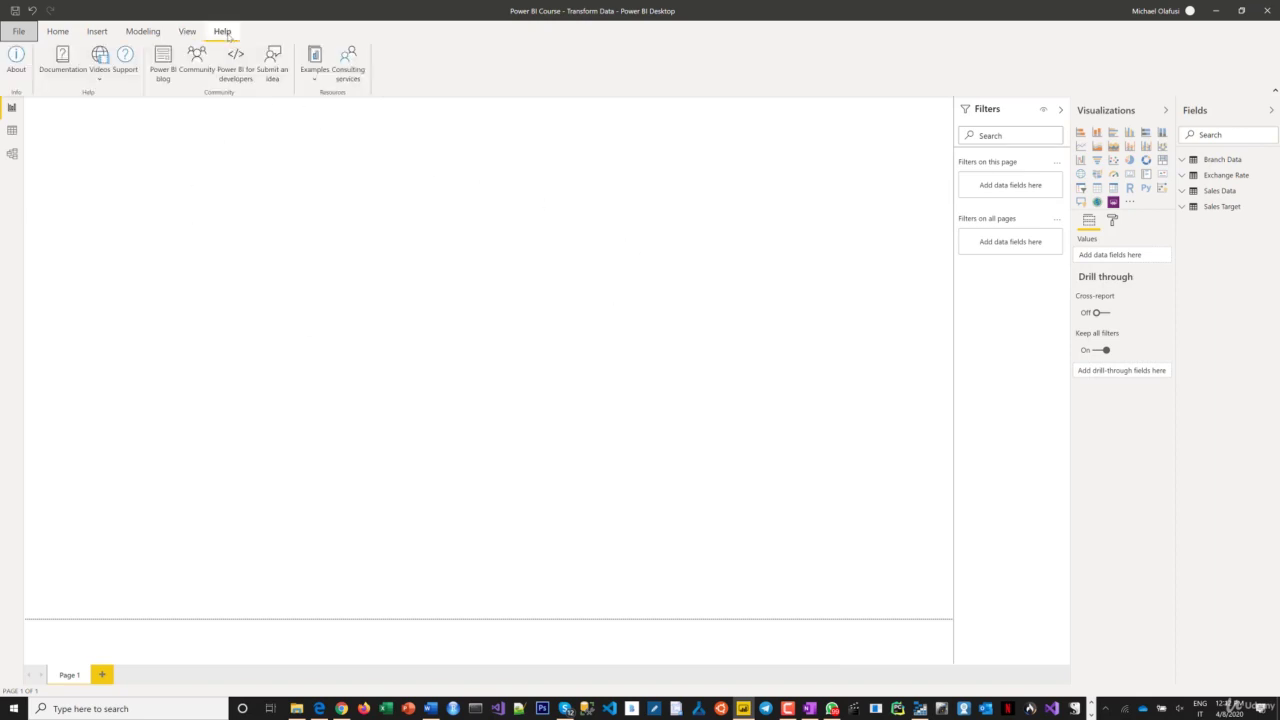
pyautogui.click(55, 35)
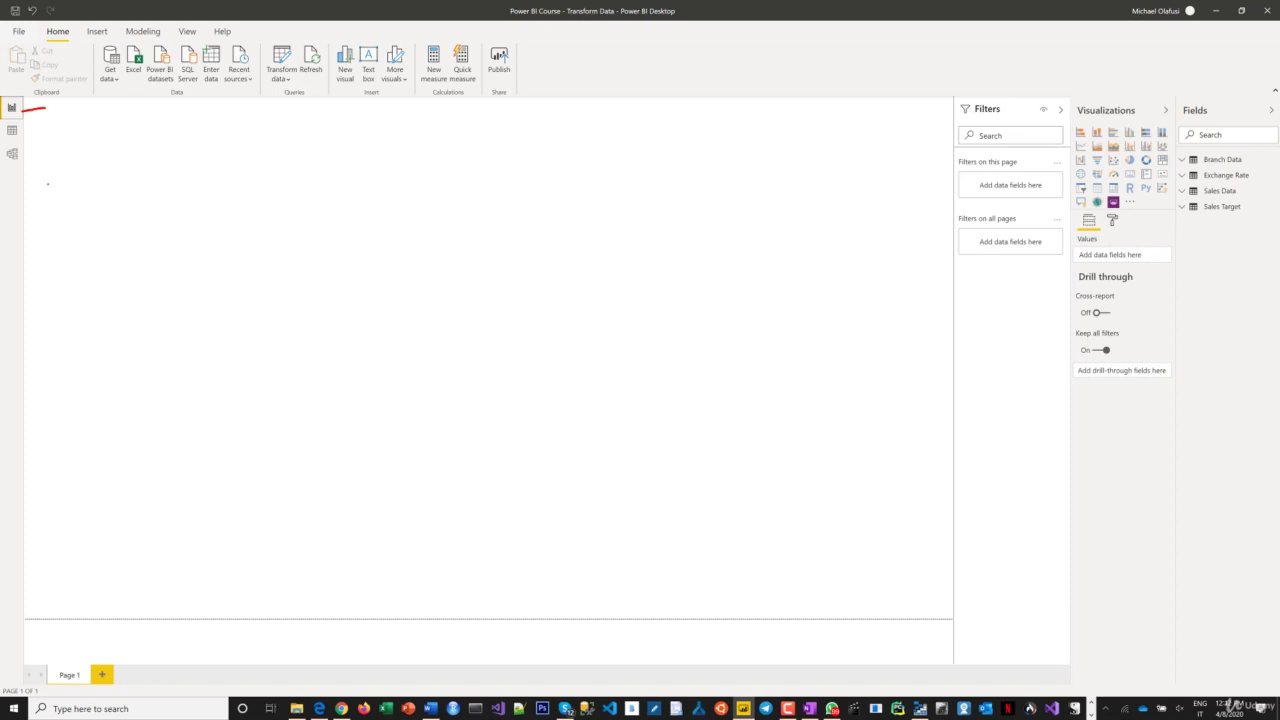
pyautogui.moveTo(44, 178)
pyautogui.mouseDown()
pyautogui.moveTo(54, 315)
pyautogui.moveTo(44, 483)
pyautogui.moveTo(205, 499)
pyautogui.moveTo(166, 210)
pyautogui.moveTo(44, 195)
pyautogui.mouseUp()
pyautogui.moveTo(282, 184)
pyautogui.mouseDown()
pyautogui.moveTo(291, 320)
pyautogui.moveTo(868, 308)
pyautogui.moveTo(825, 158)
pyautogui.moveTo(595, 206)
pyautogui.moveTo(283, 180)
pyautogui.mouseUp()
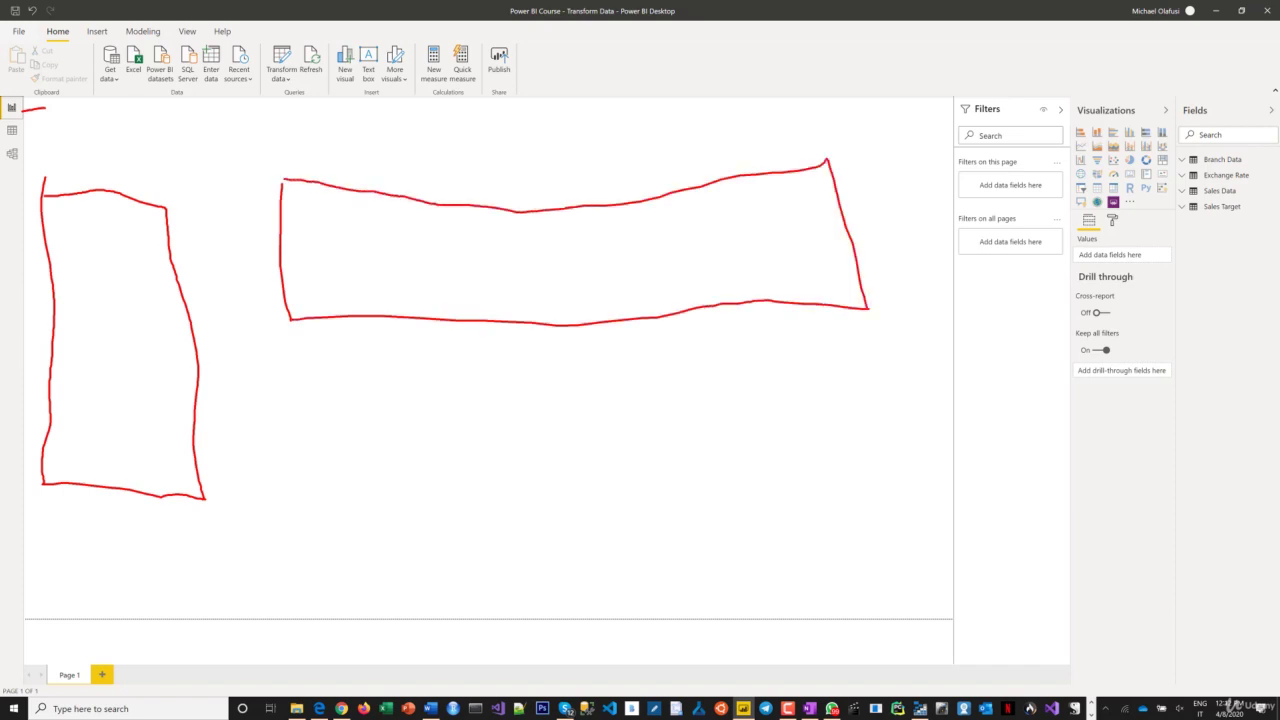
pyautogui.moveTo(326, 275)
pyautogui.mouseDown()
pyautogui.moveTo(382, 239)
pyautogui.moveTo(444, 262)
pyautogui.moveTo(594, 267)
pyautogui.moveTo(710, 216)
pyautogui.moveTo(778, 231)
pyautogui.mouseUp()
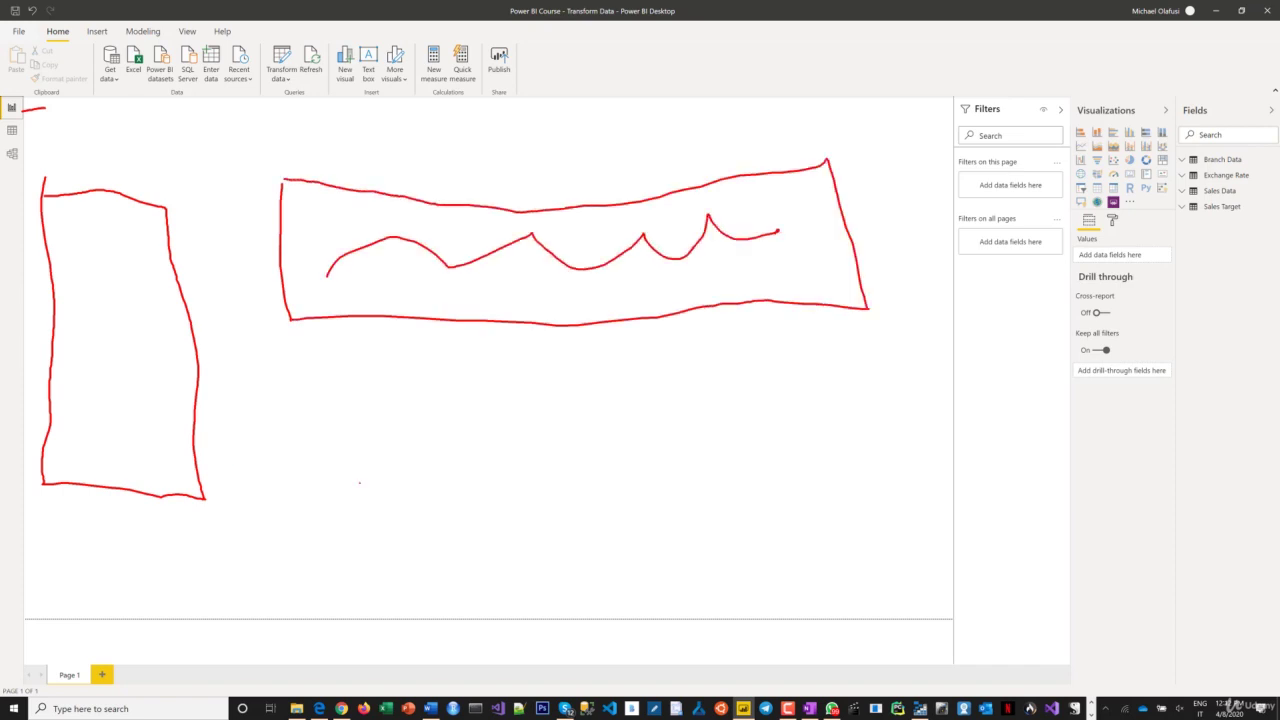
pyautogui.moveTo(261, 375)
pyautogui.mouseDown()
pyautogui.moveTo(256, 642)
pyautogui.moveTo(264, 596)
pyautogui.moveTo(646, 583)
pyautogui.mouseUp()
pyautogui.moveTo(267, 485)
pyautogui.mouseDown()
pyautogui.moveTo(274, 527)
pyautogui.moveTo(268, 590)
pyautogui.mouseUp()
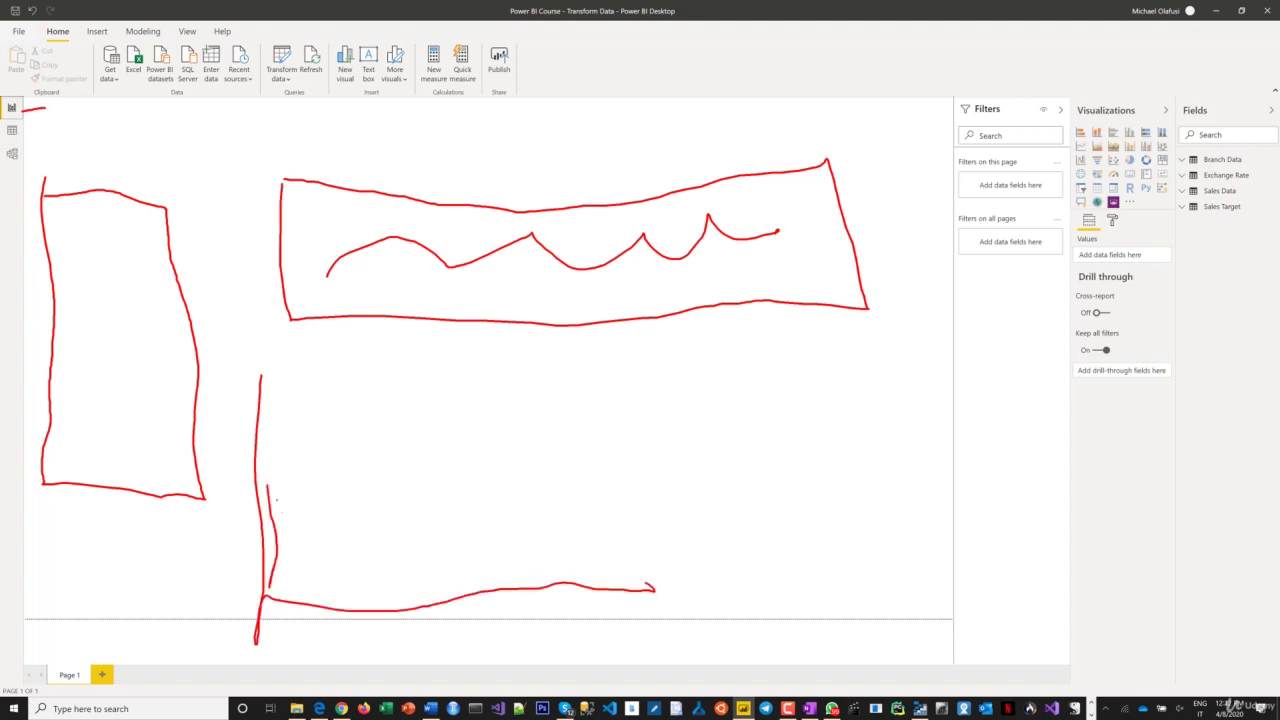
pyautogui.moveTo(268, 487)
pyautogui.mouseDown()
pyautogui.moveTo(295, 499)
pyautogui.moveTo(306, 602)
pyautogui.mouseUp()
pyautogui.moveTo(355, 404); pyautogui.dragTo(343, 604)
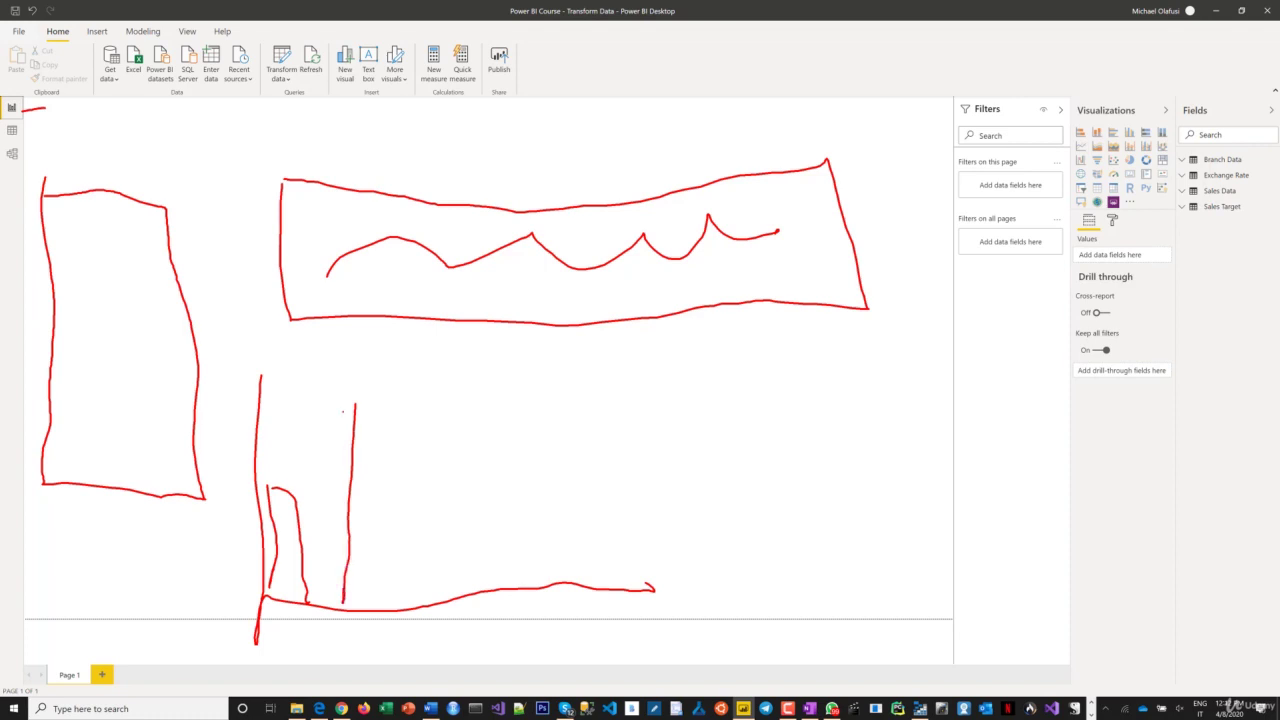
pyautogui.moveTo(352, 403)
pyautogui.mouseDown()
pyautogui.moveTo(376, 403)
pyautogui.moveTo(386, 514)
pyautogui.moveTo(375, 610)
pyautogui.mouseUp()
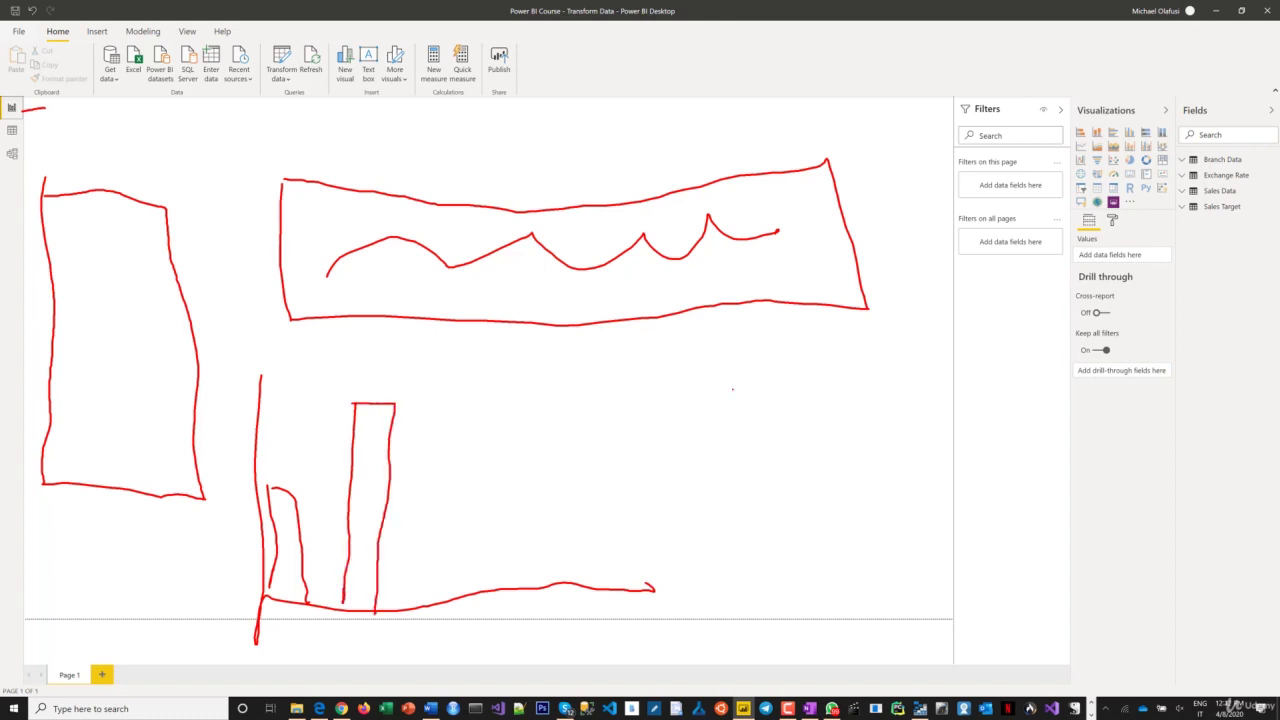
pyautogui.moveTo(1071, 93)
pyautogui.mouseDown()
pyautogui.moveTo(1061, 240)
pyautogui.moveTo(1147, 236)
pyautogui.moveTo(1169, 185)
pyautogui.moveTo(1165, 105)
pyautogui.moveTo(1153, 83)
pyautogui.moveTo(1080, 97)
pyautogui.mouseUp()
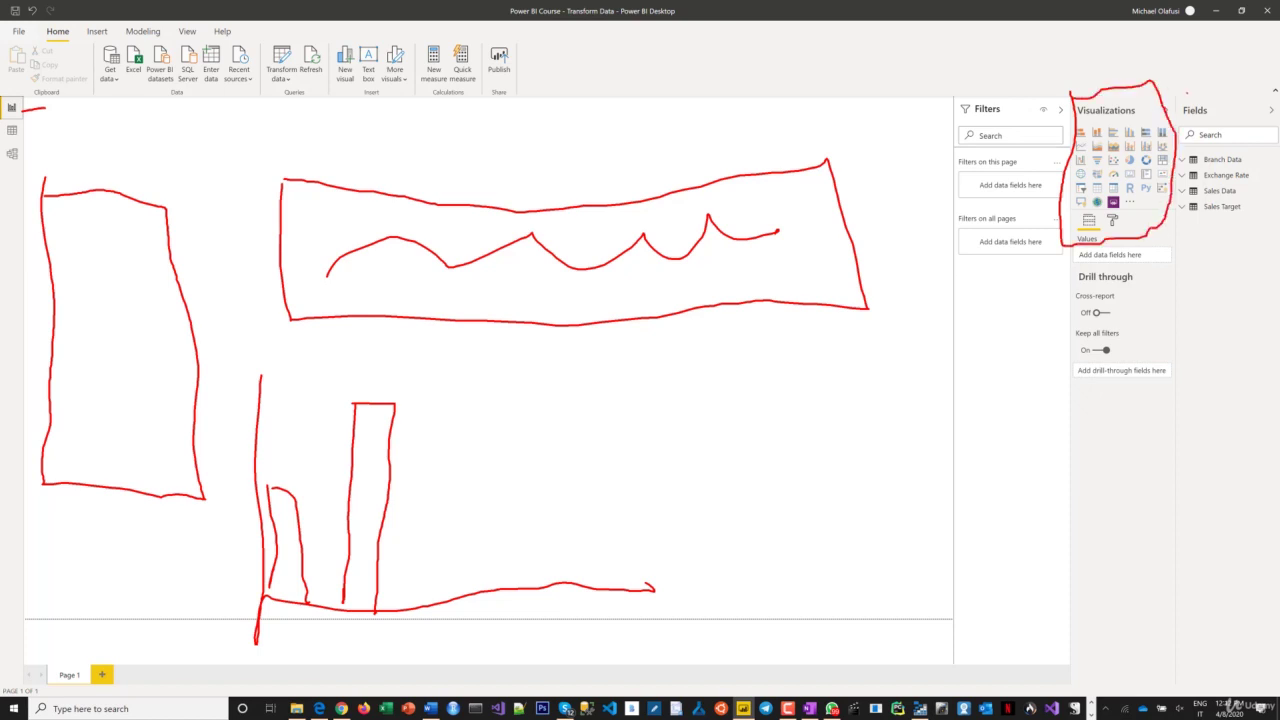
pyautogui.moveTo(1174, 92)
pyautogui.mouseDown()
pyautogui.moveTo(1178, 292)
pyautogui.moveTo(1278, 276)
pyautogui.moveTo(1278, 88)
pyautogui.moveTo(1186, 112)
pyautogui.mouseUp()
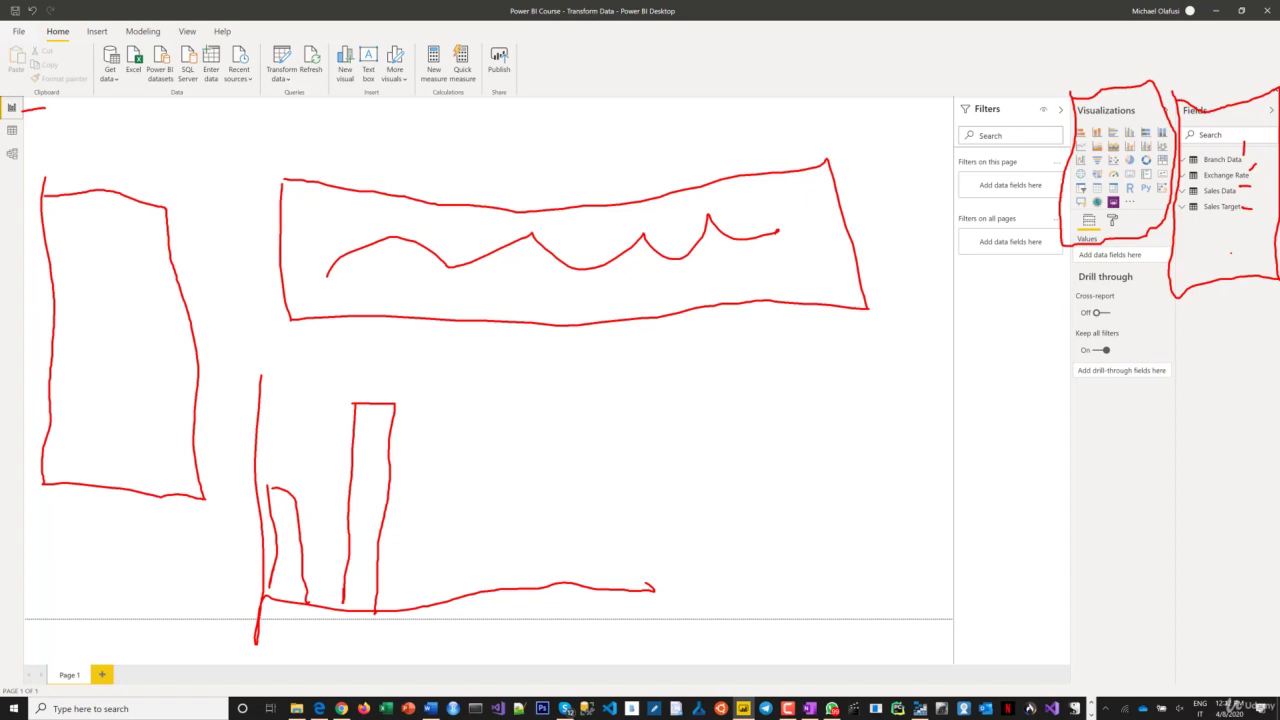
pyautogui.press('Escape')
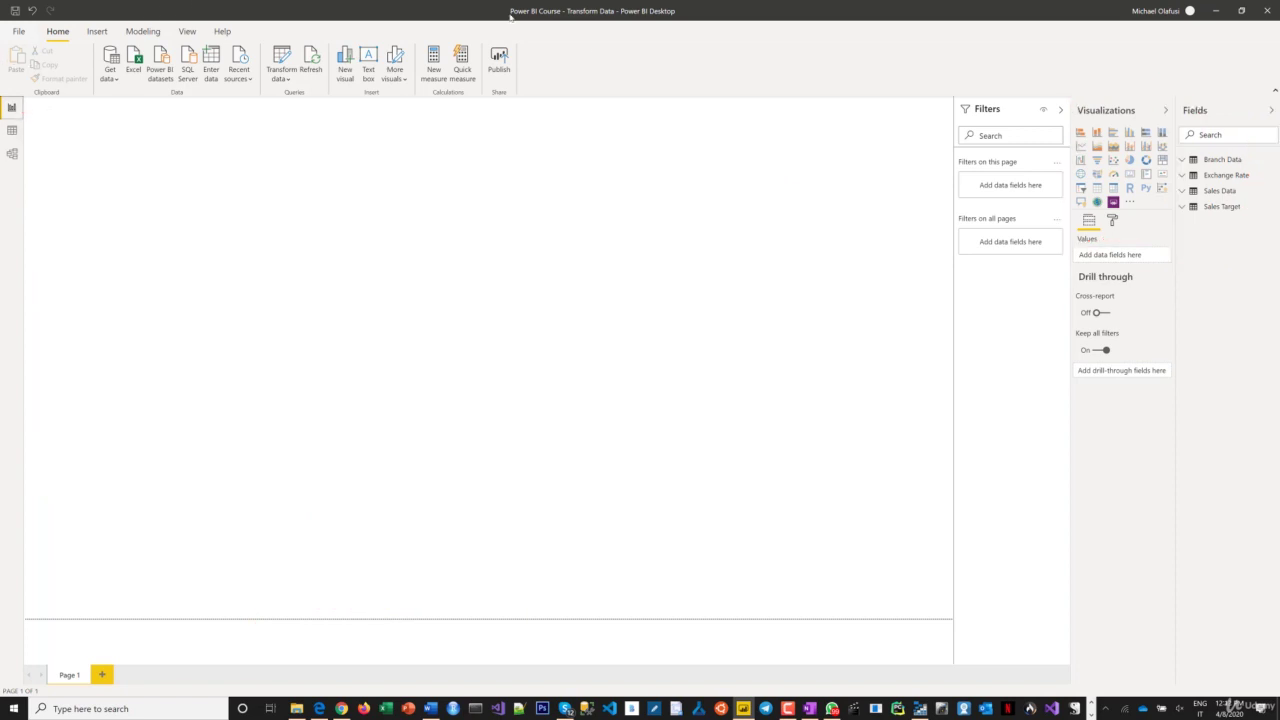
# - Expand and collapse Branch Data in Fields, then show its five branches in Data view
pyautogui.click(1181, 162)
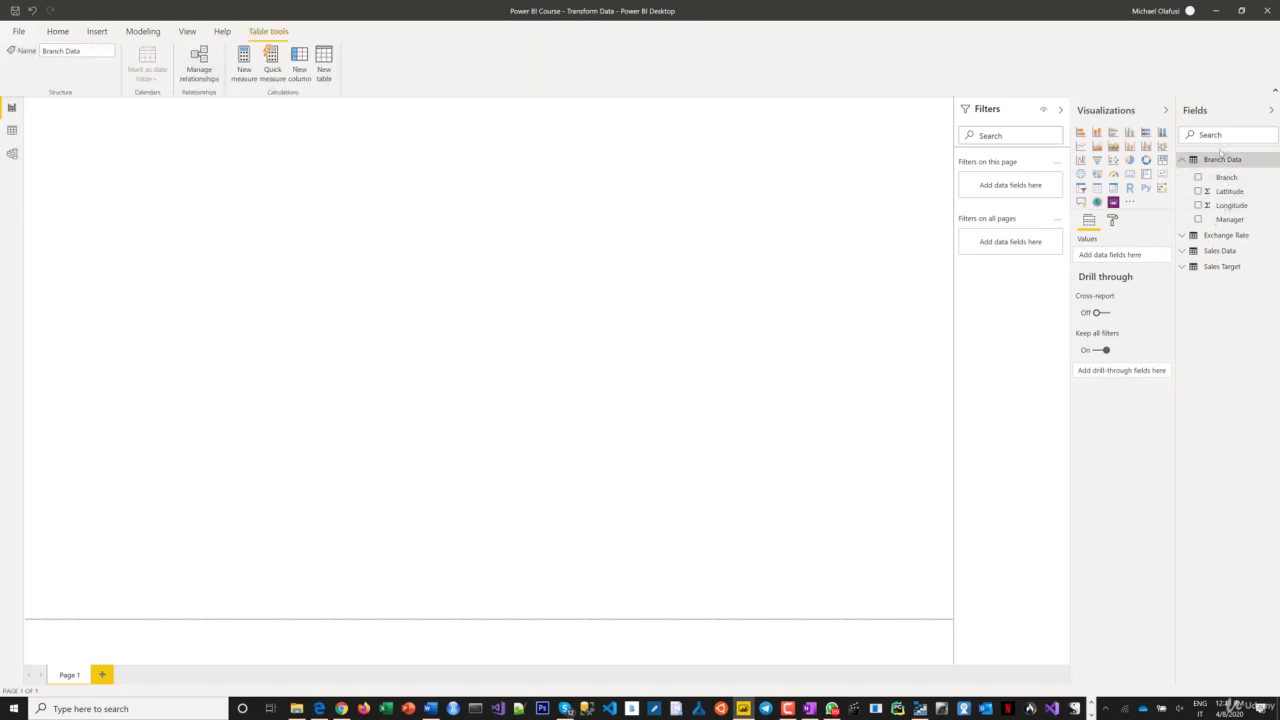
pyautogui.click(1186, 162)
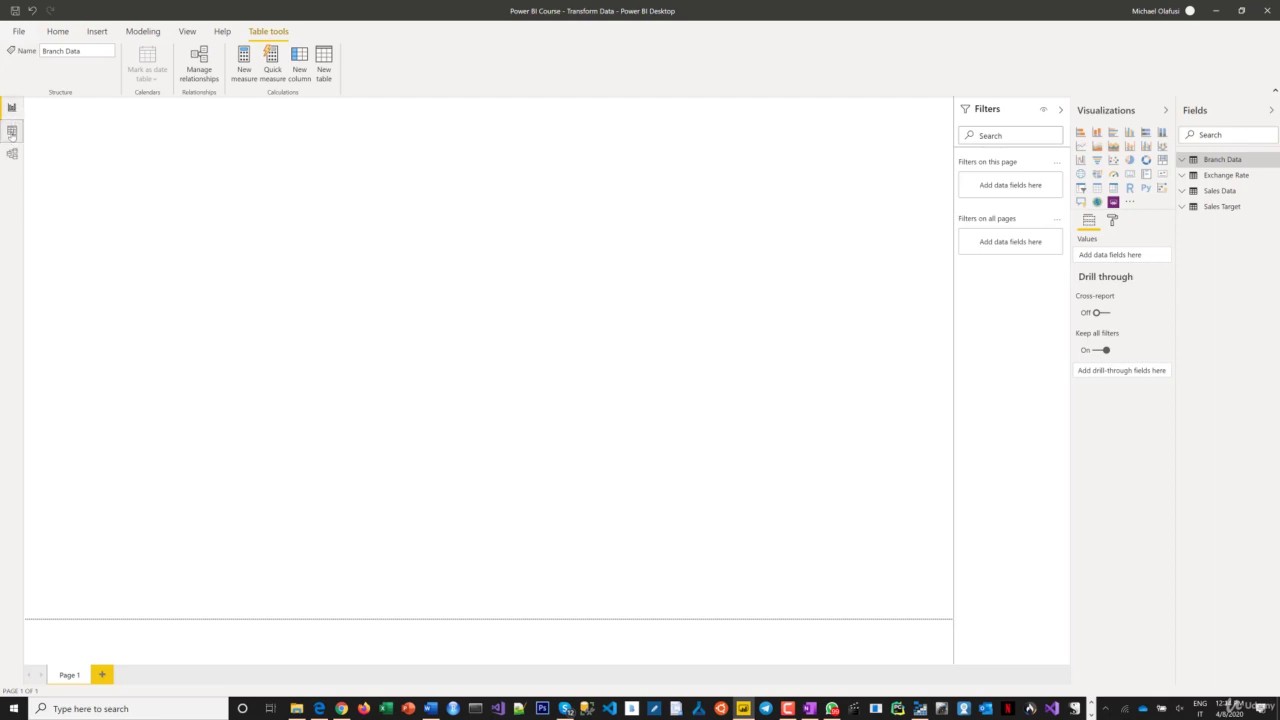
pyautogui.click(12, 132)
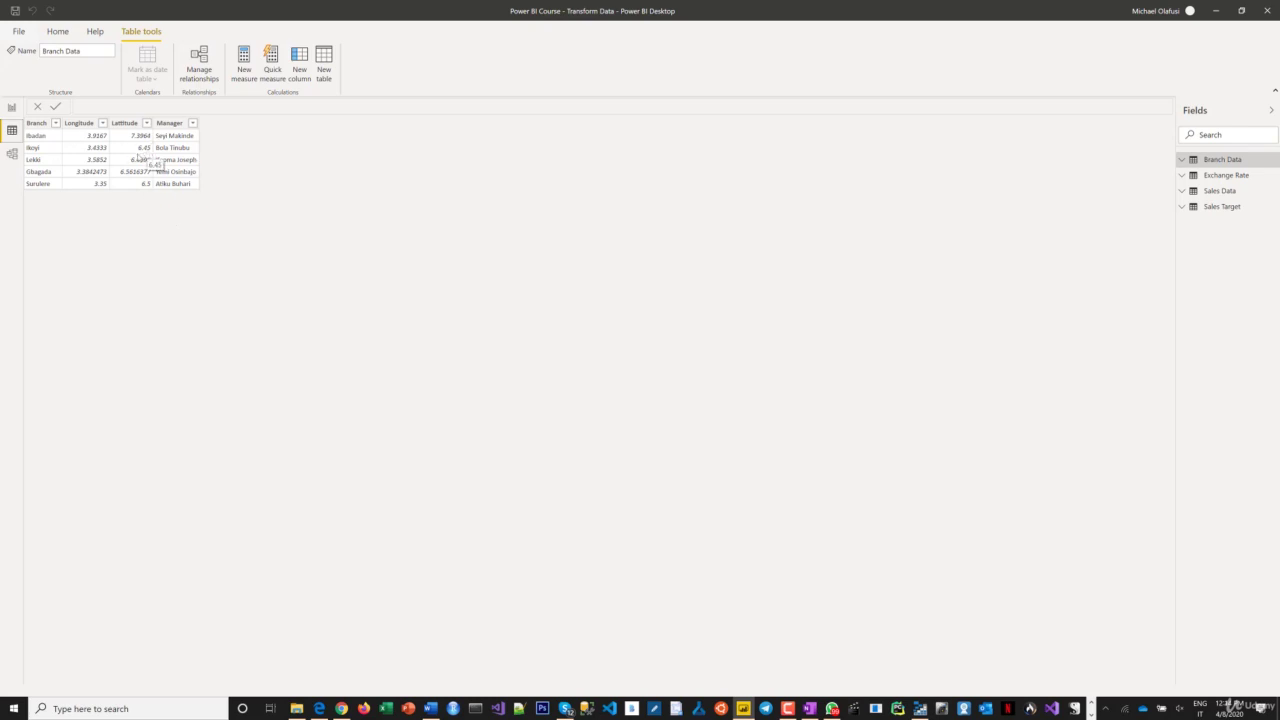
# - In Model view, resize Sales Target and Branch Data, place Sales Data beside Branch Data, then return
pyautogui.click(12, 156)
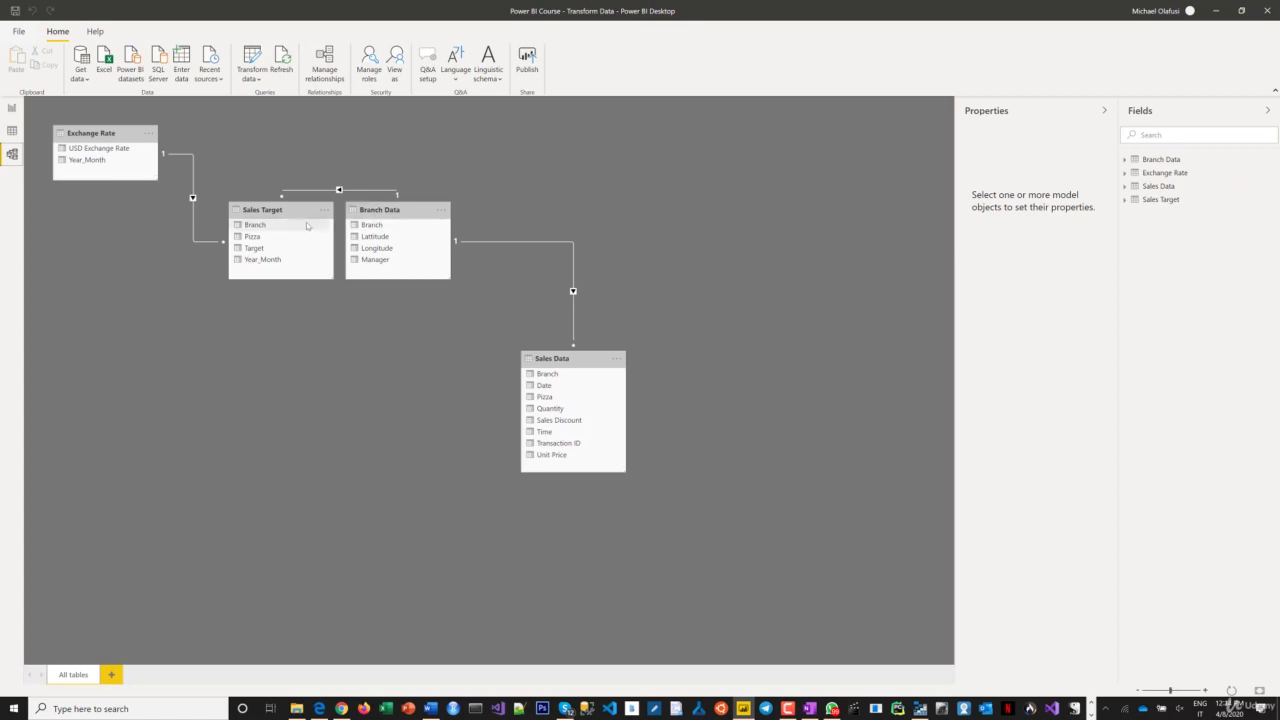
pyautogui.moveTo(331, 280); pyautogui.dragTo(323, 324)
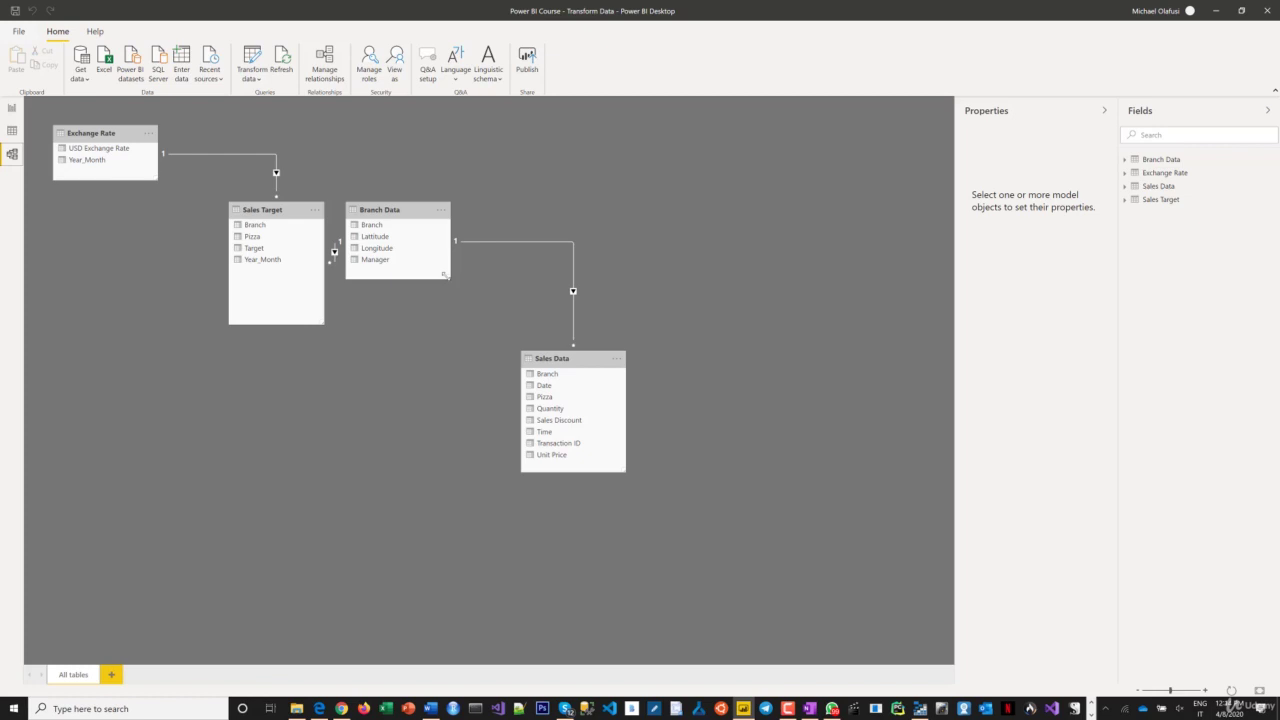
pyautogui.moveTo(450, 279); pyautogui.dragTo(485, 346)
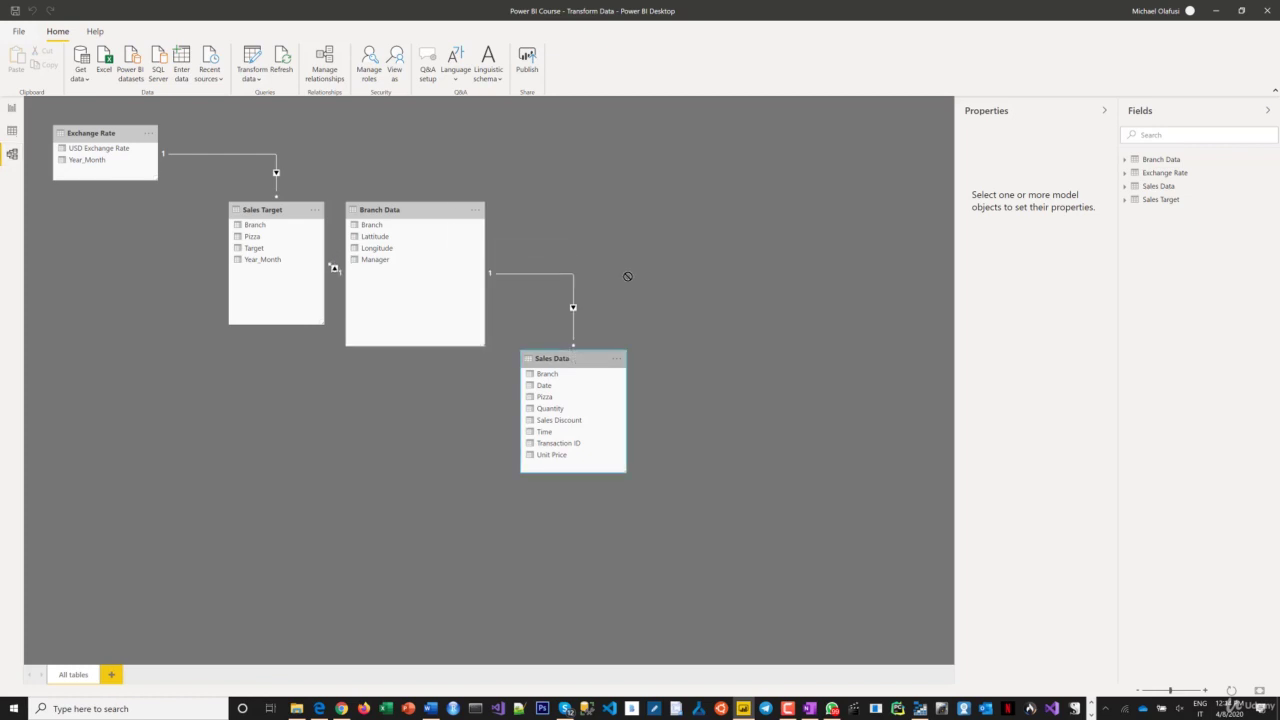
pyautogui.moveTo(576, 362); pyautogui.dragTo(662, 220)
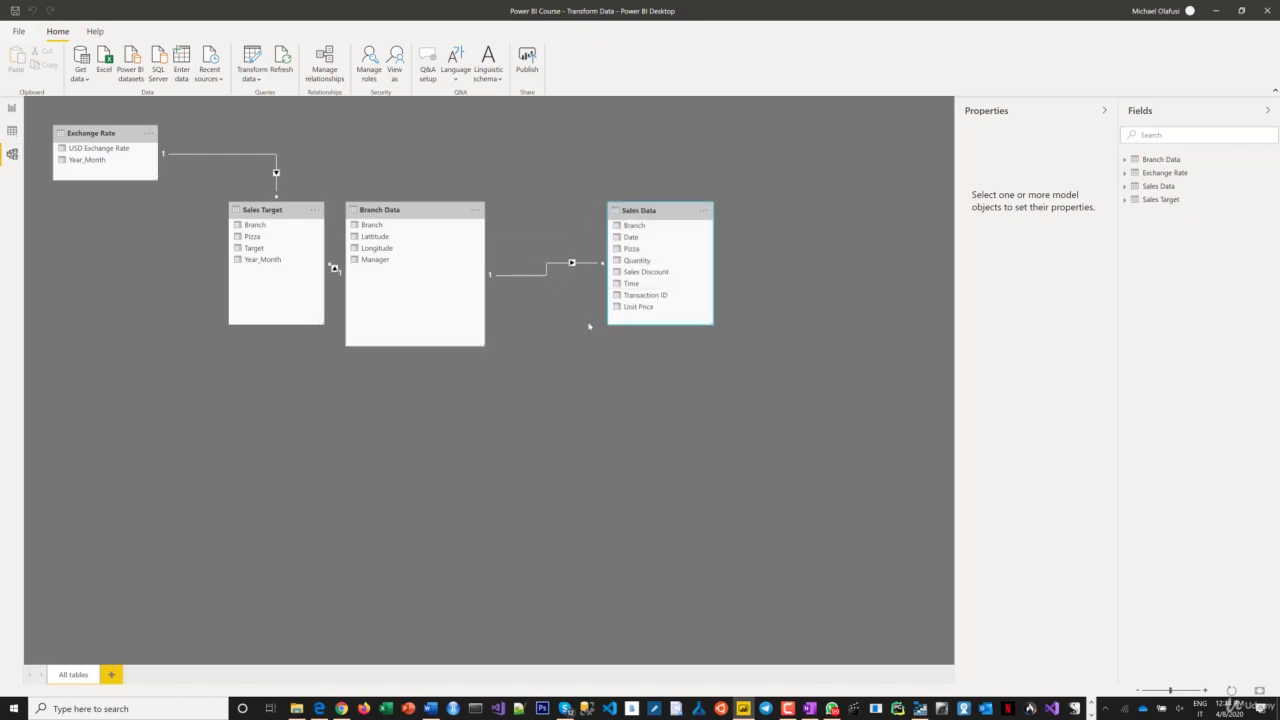
pyautogui.moveTo(426, 210); pyautogui.dragTo(461, 206)
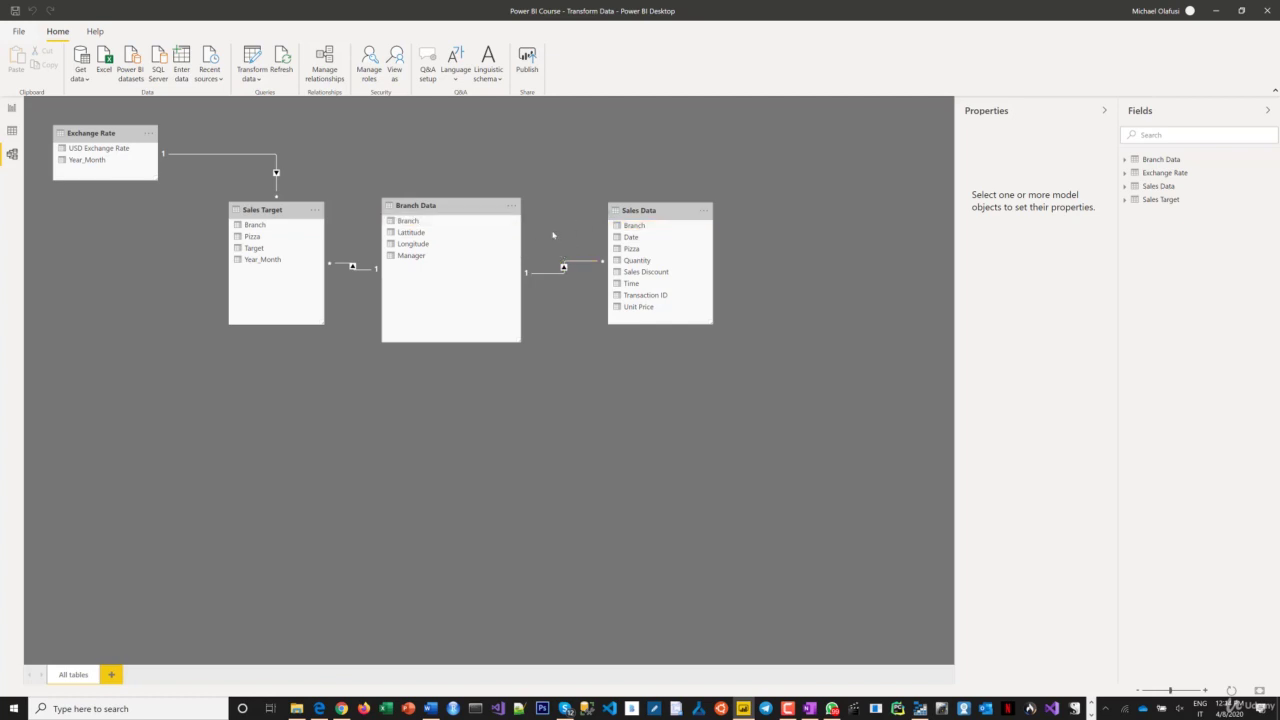
pyautogui.click(12, 131)
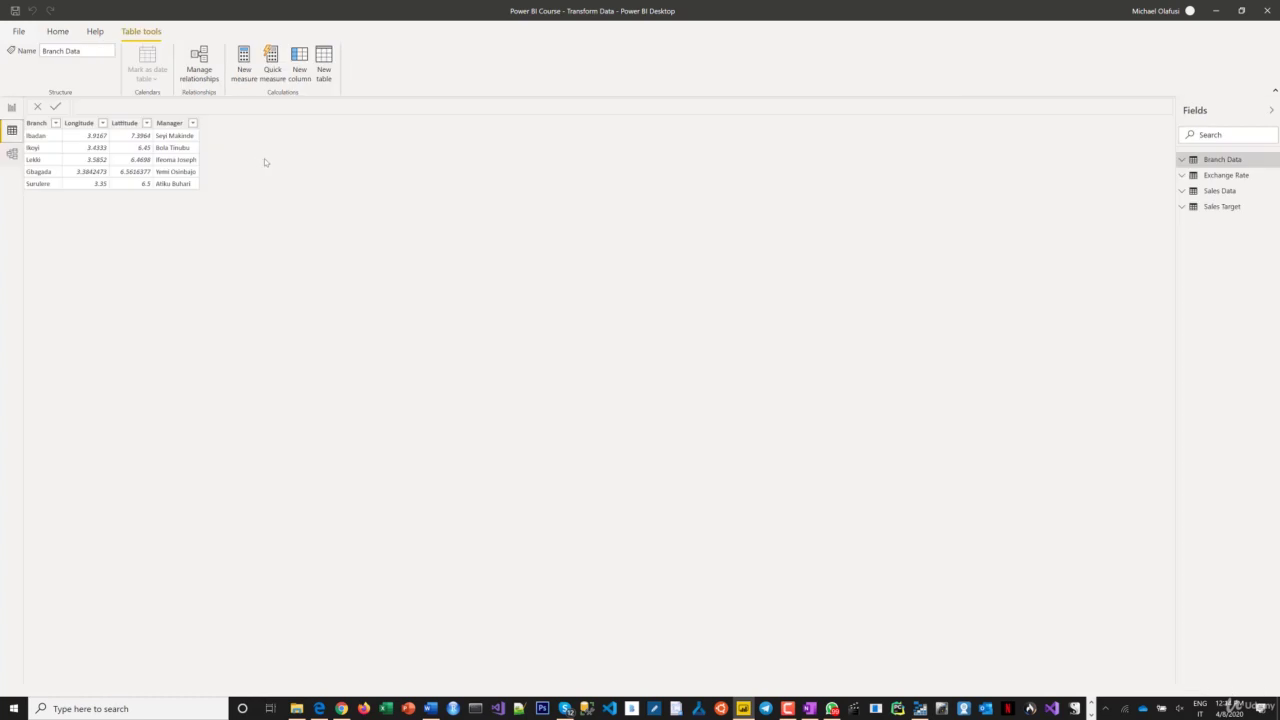
# - Preview the Exchange Rate table, then display the Sales Data table's rows
pyautogui.click(1226, 176)
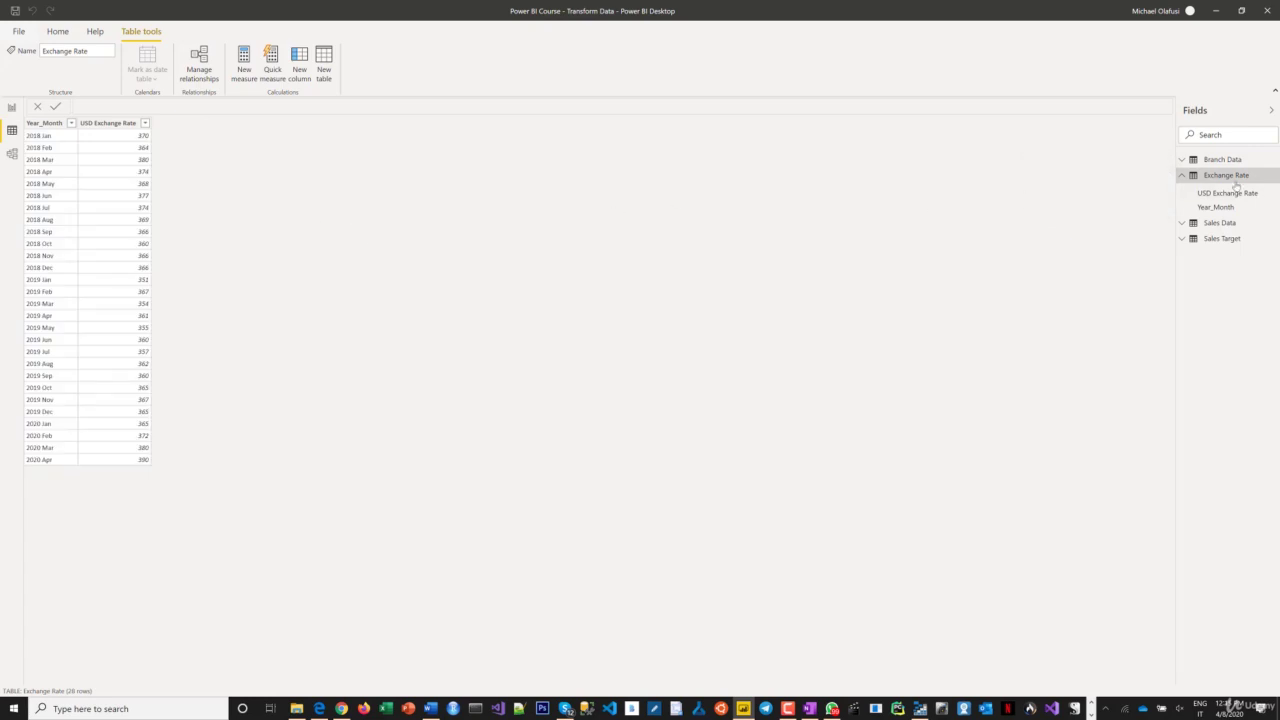
pyautogui.click(1219, 222)
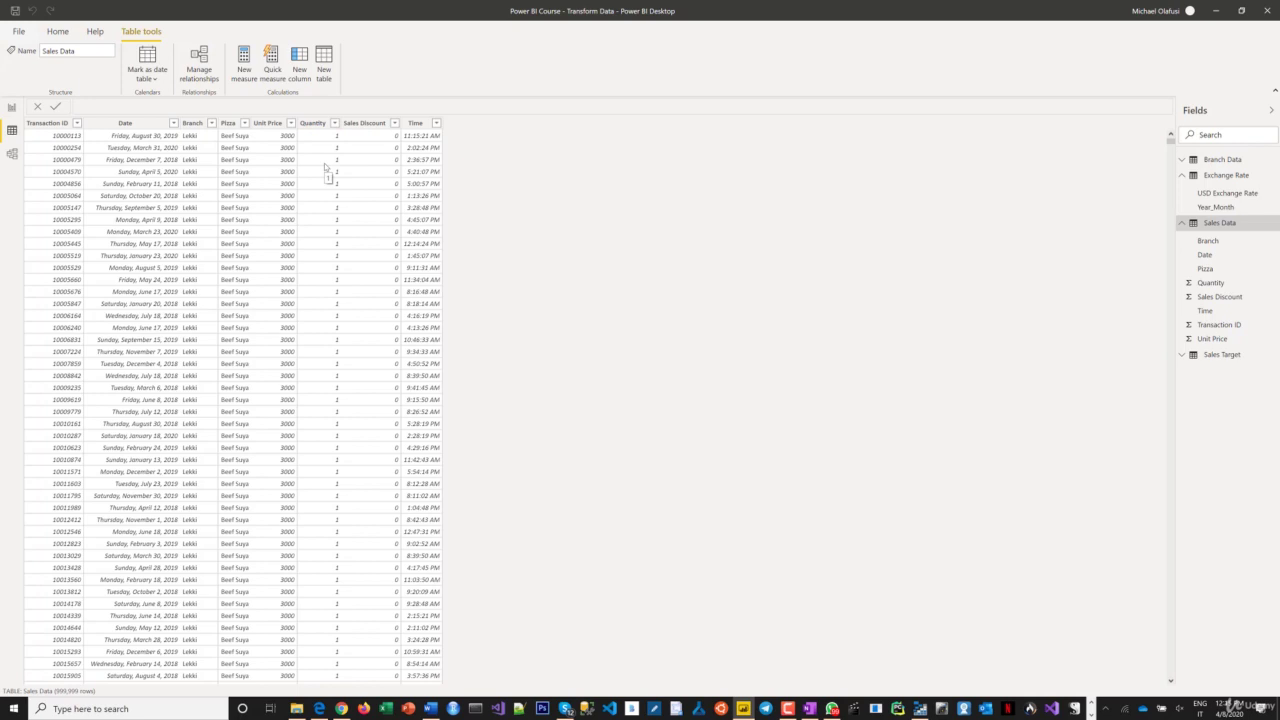
# - Format the Sales Discount column as a percentage and scroll through its values
pyautogui.click(367, 123)
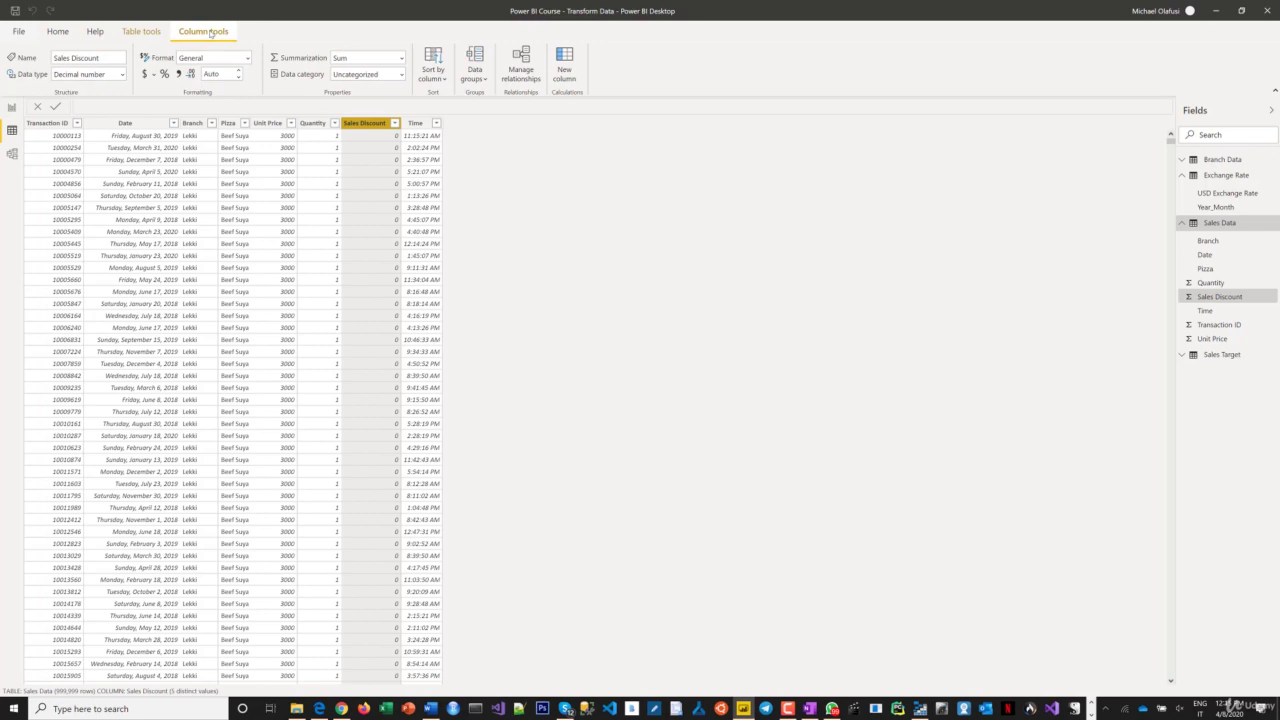
pyautogui.click(165, 74)
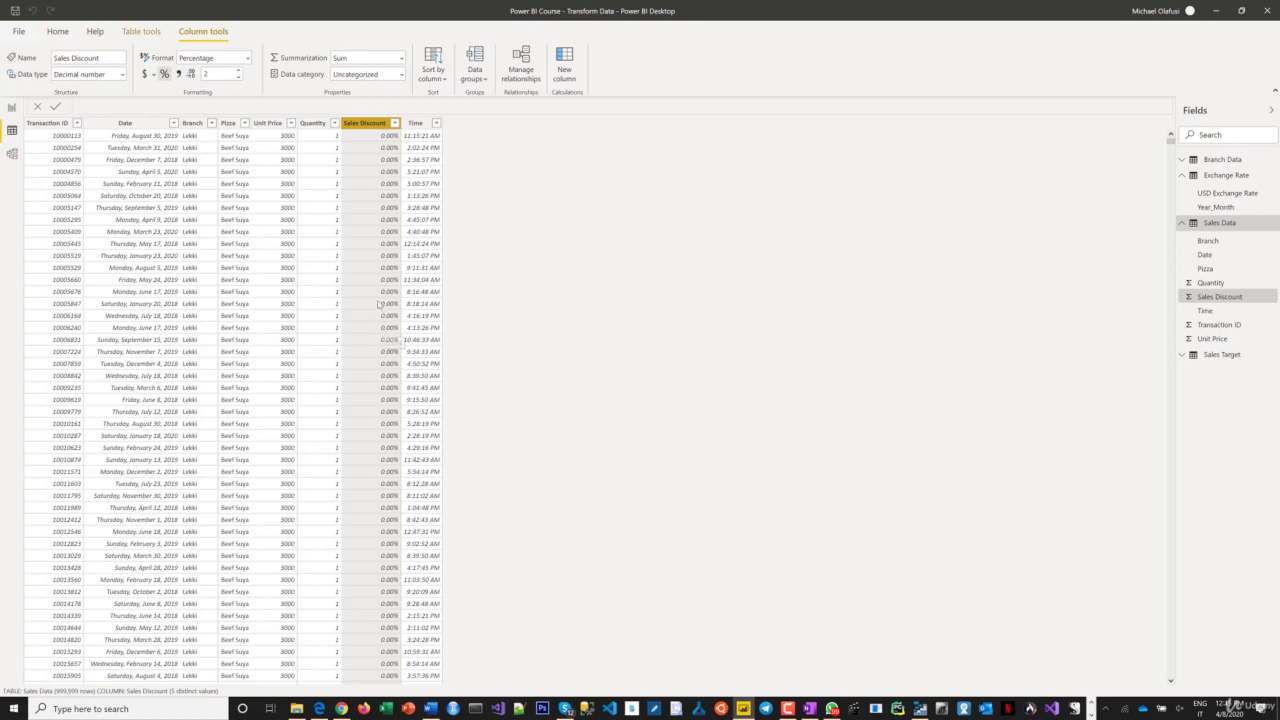
pyautogui.scroll(-2, 378, 300)
pyautogui.scroll(-20, 378, 300)
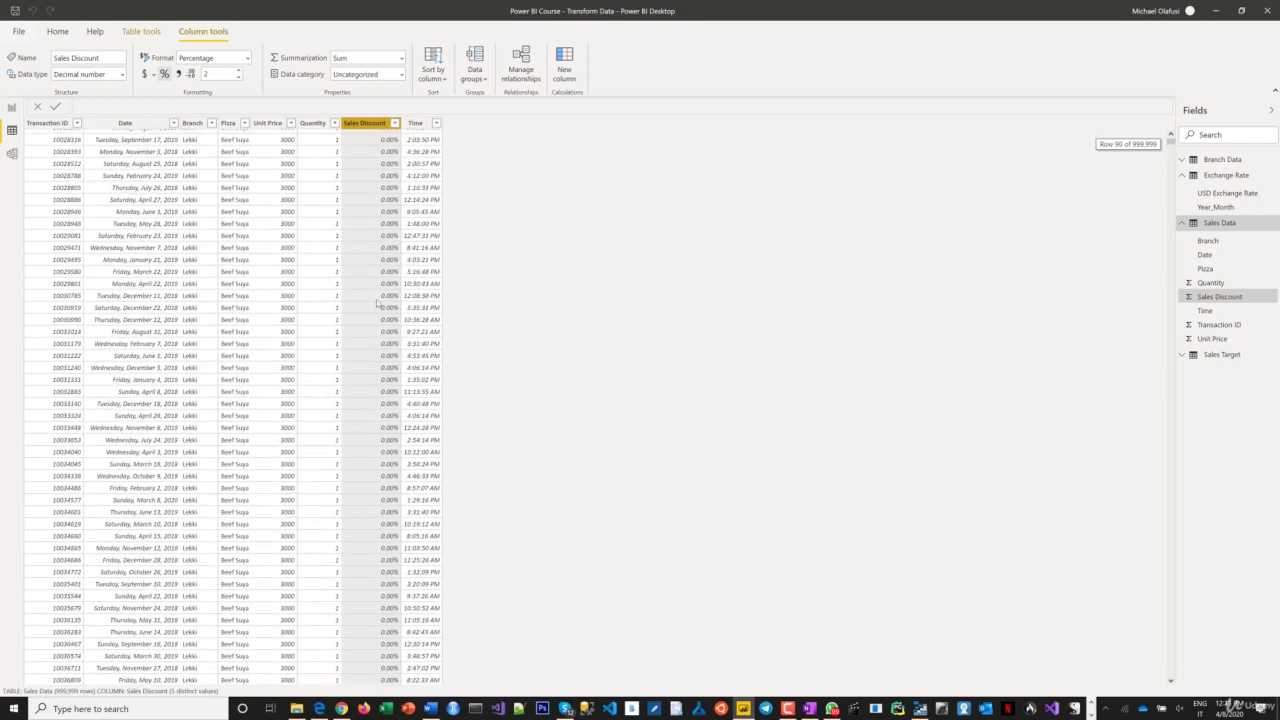
pyautogui.scroll(-20, 358, 383)
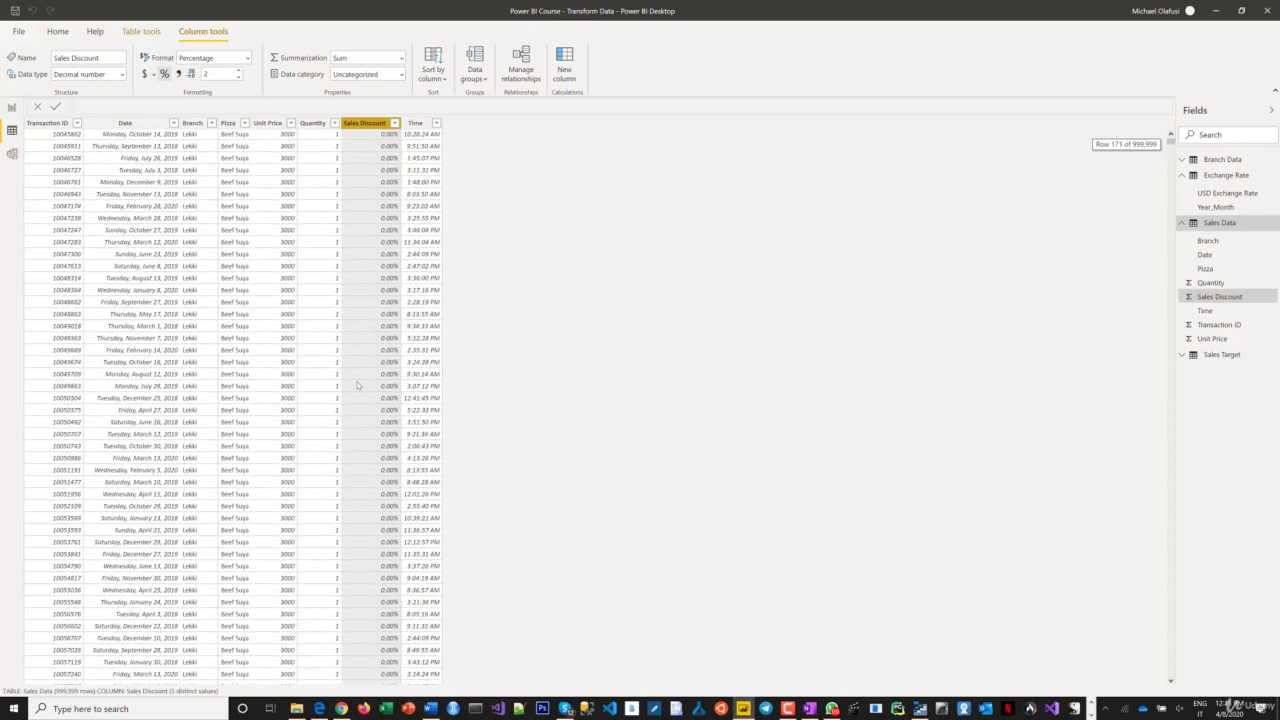
pyautogui.scroll(-15, 358, 383)
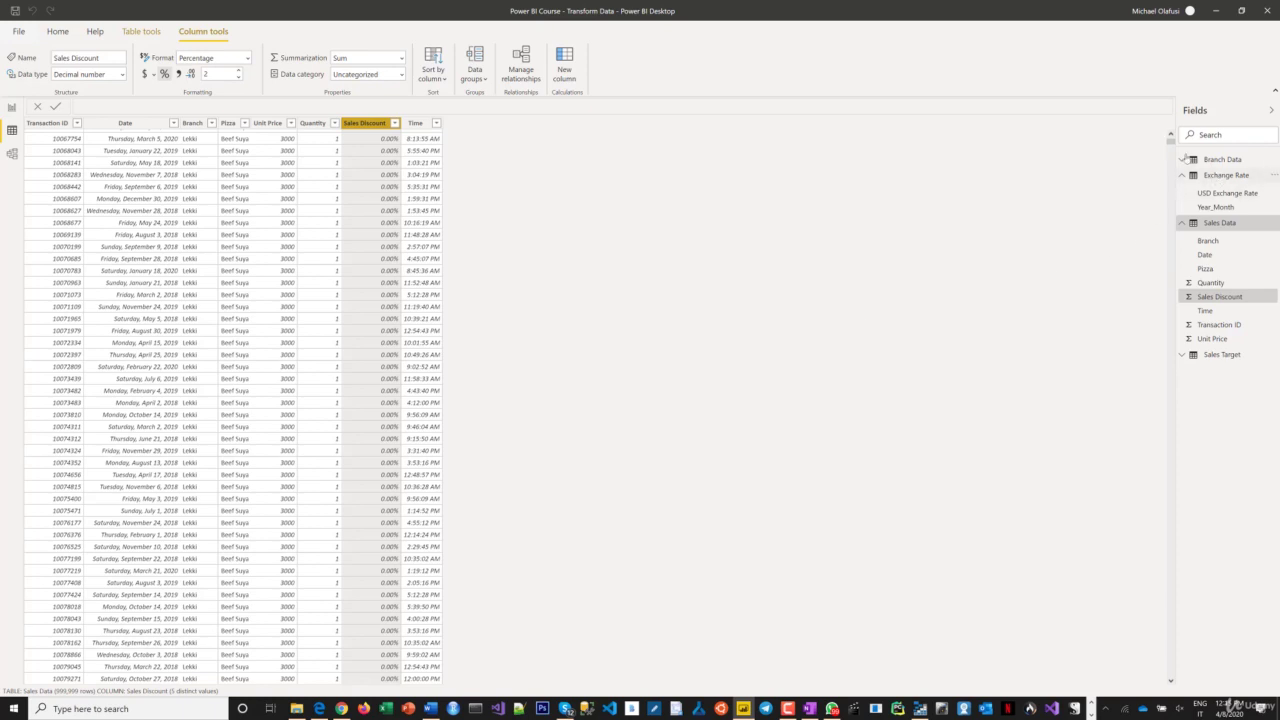
# - Check the Sales Discount sort and filter options, then cancel without filtering
pyautogui.moveTo(1172, 146); pyautogui.dragTo(636, 401)
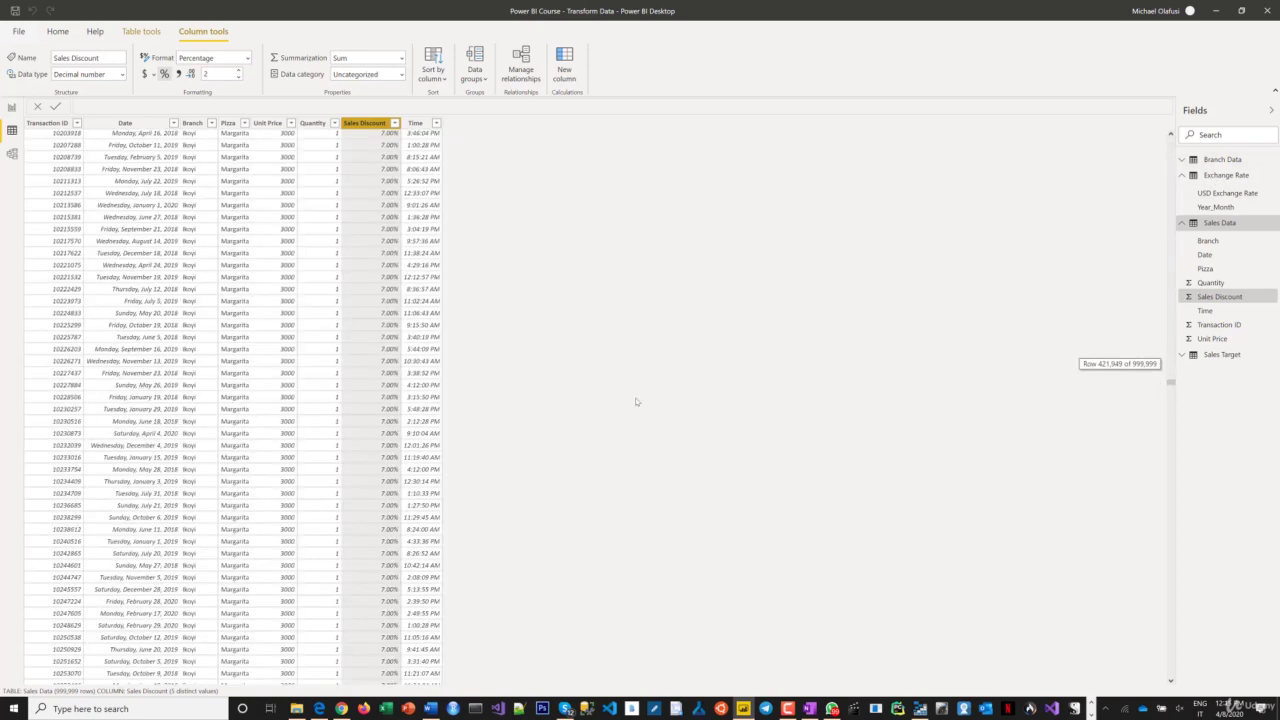
pyautogui.click(395, 123)
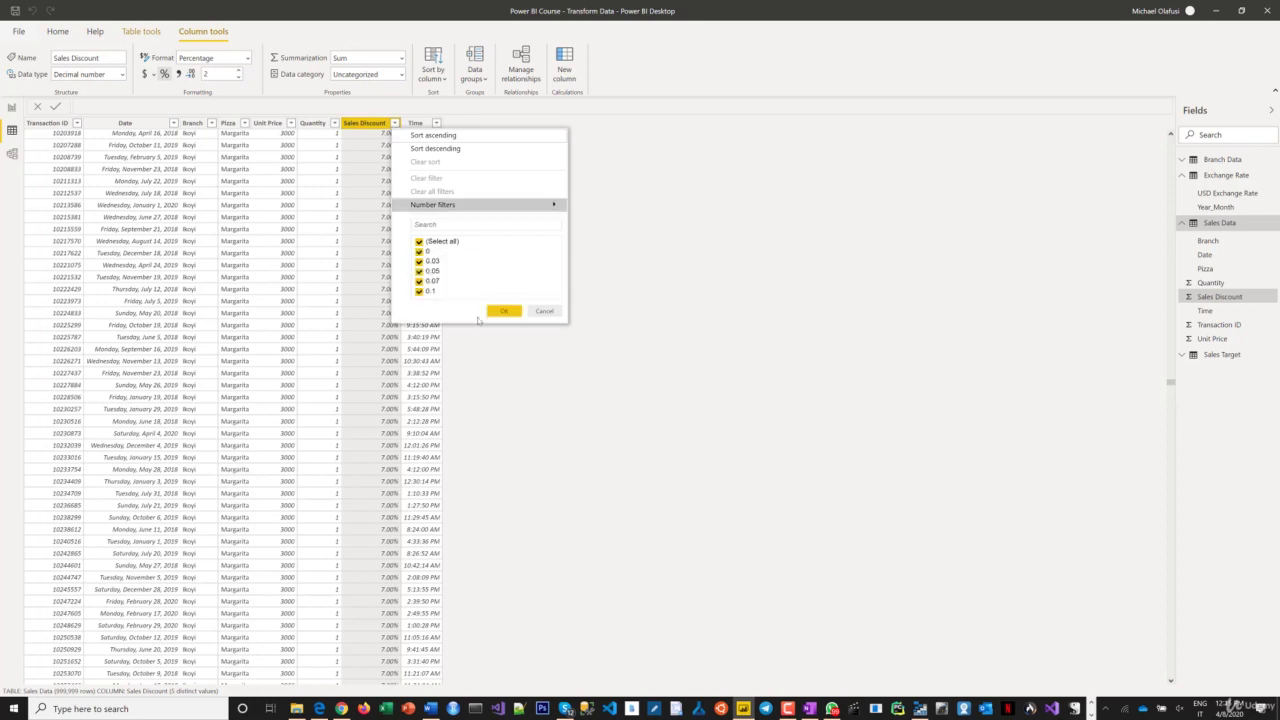
pyautogui.click(544, 311)
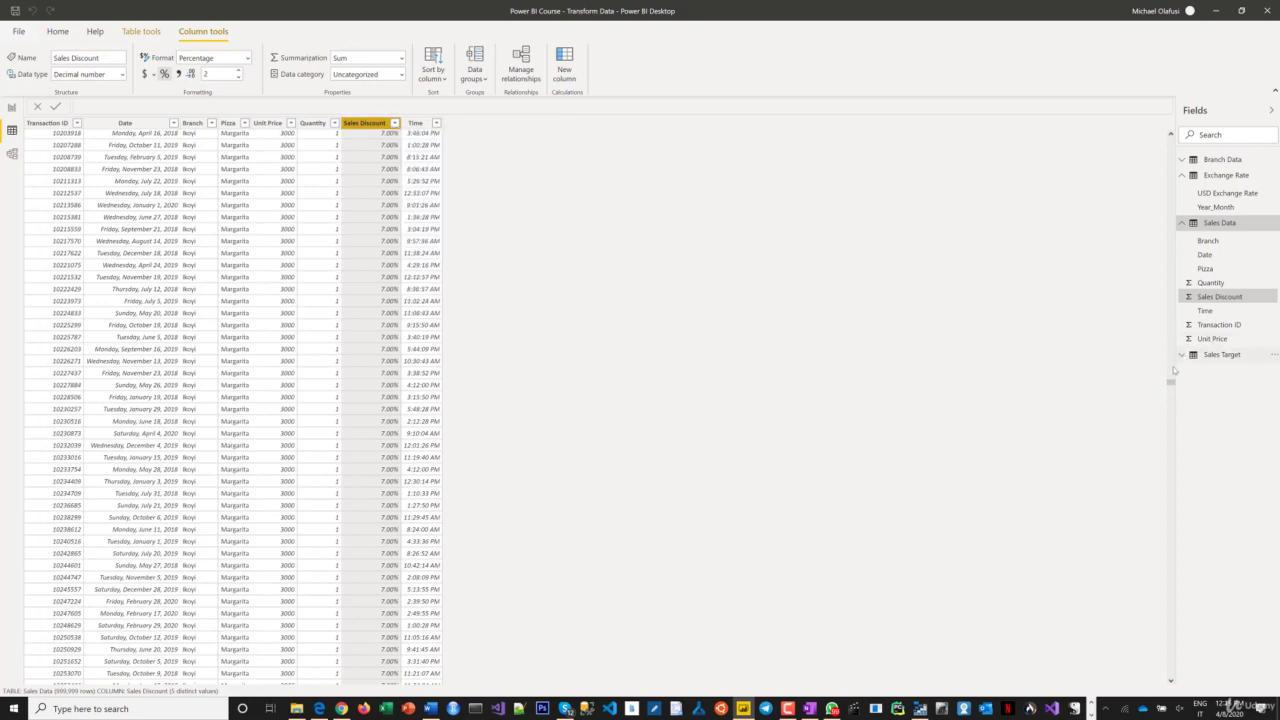
pyautogui.moveTo(1171, 383); pyautogui.dragTo(1168, 138)
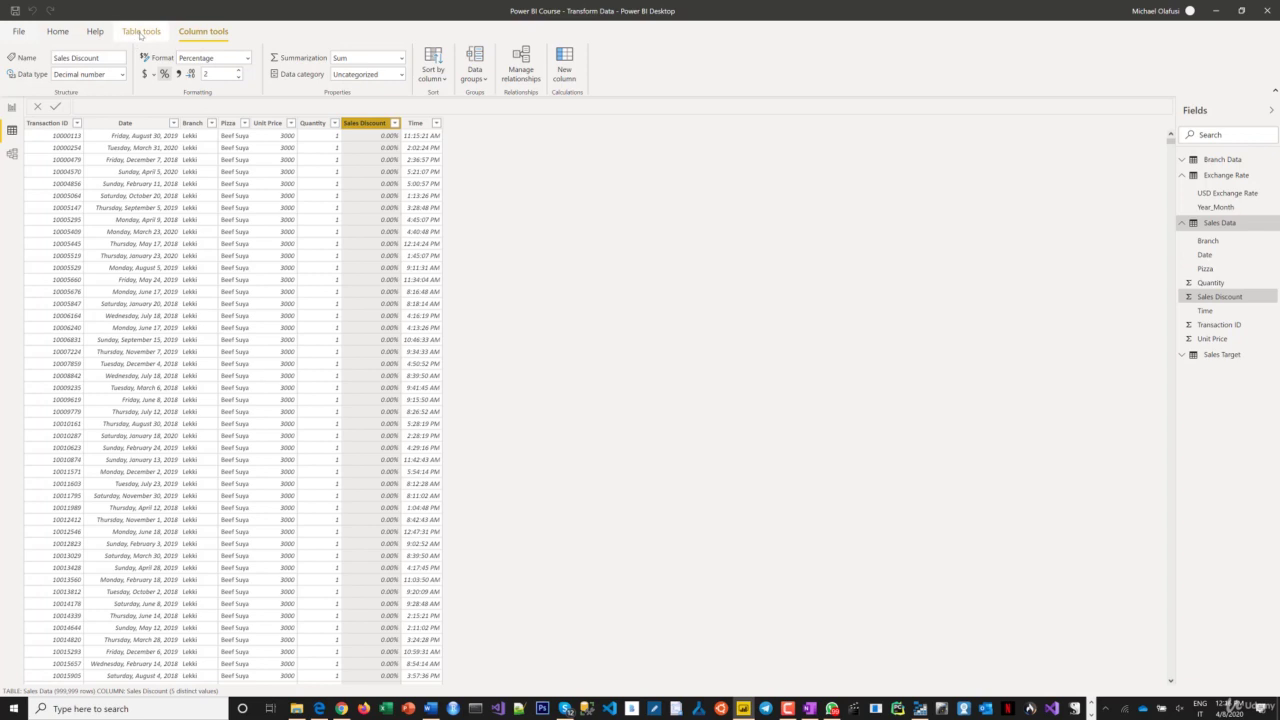
# - Add a new column from Table tools and begin the formula Sales = 'Sales Data'[Unit Price]*
pyautogui.click(141, 33)
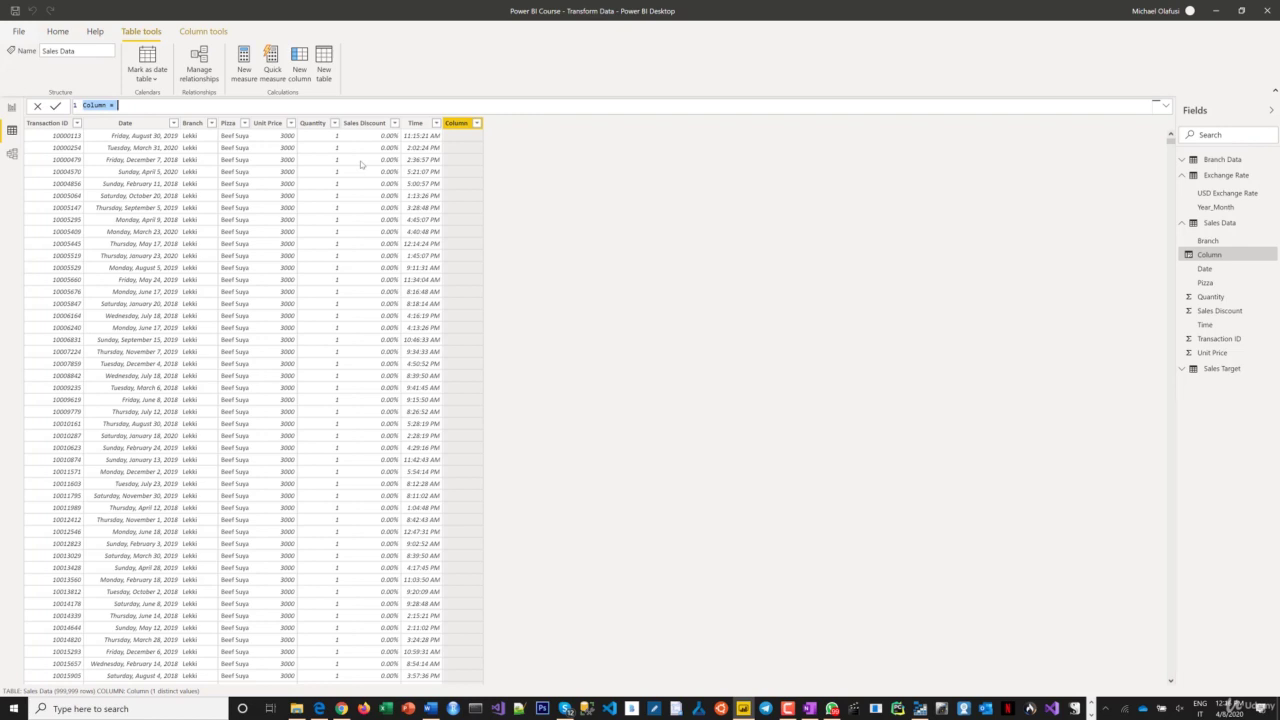
pyautogui.write('D')
pyautogui.press('BackSpace')
pyautogui.write('Sales =')
pyautogui.write('unit')
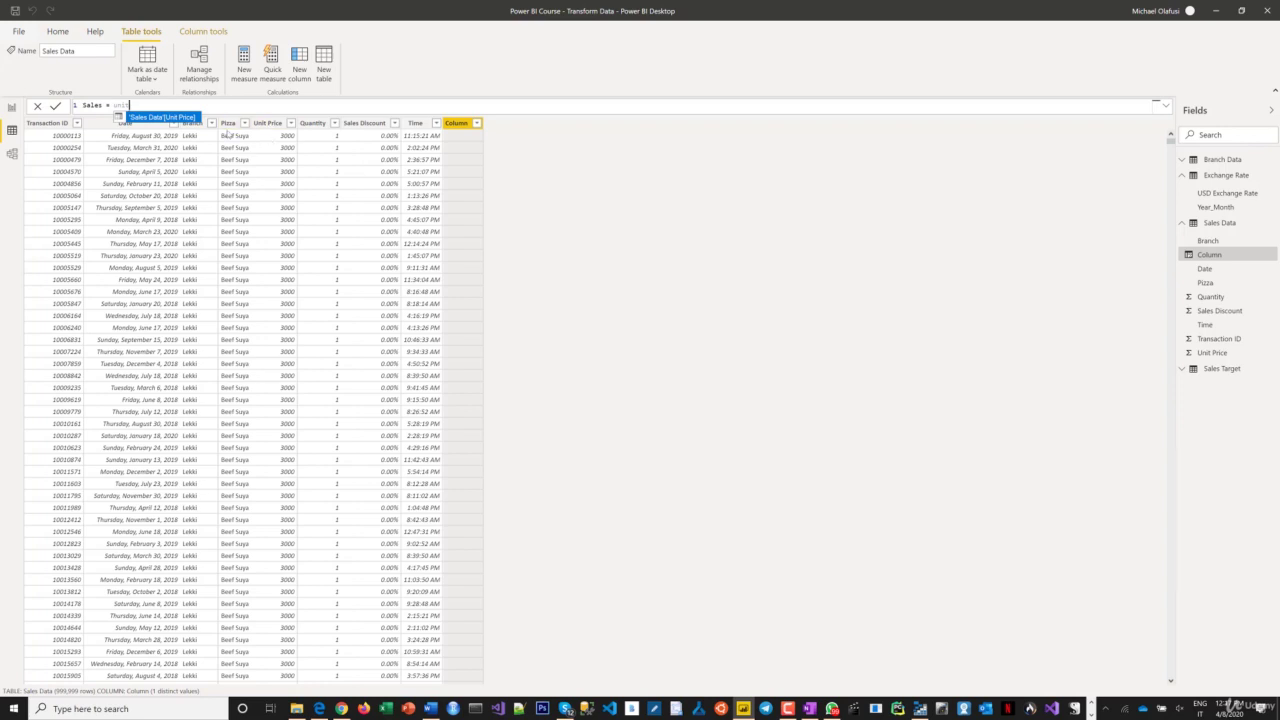
pyautogui.press('Tab')
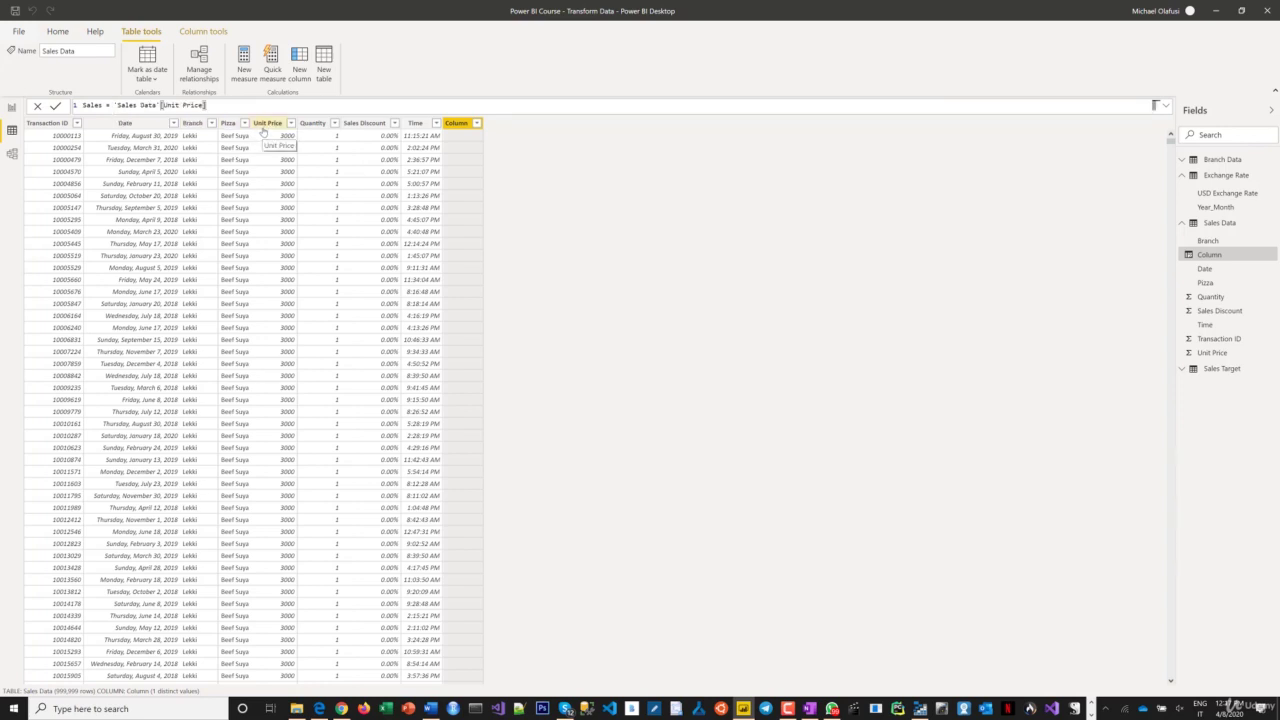
pyautogui.write('*')
pyautogui.click(316, 123)
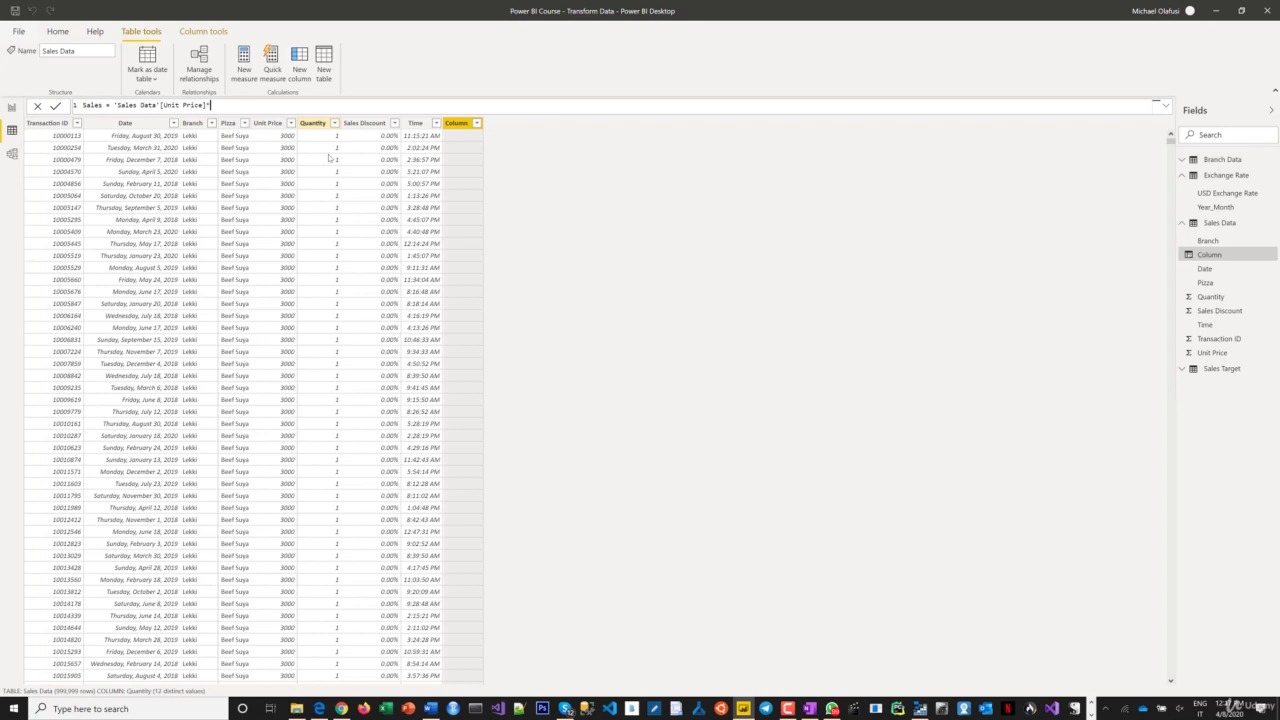
pyautogui.click(329, 157)
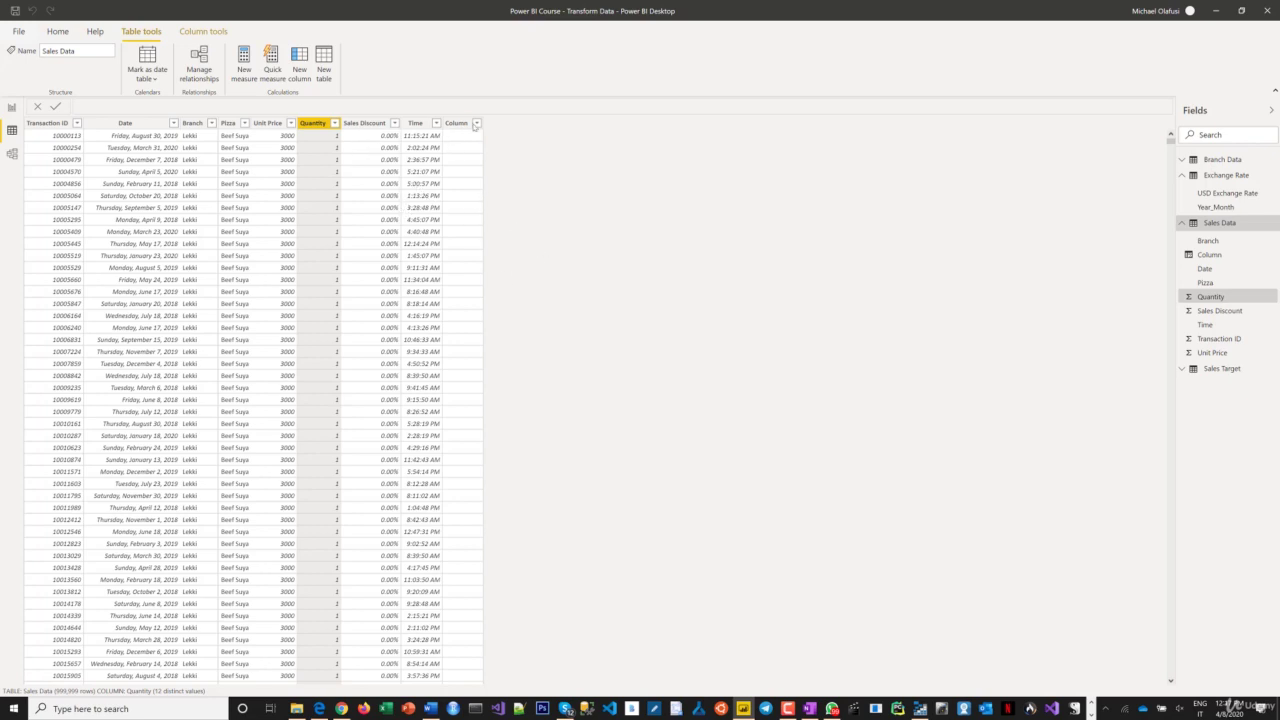
# - Enter and commit Sales = 'Sales Data'[Unit Price]*[Quantity]*(1-[Sales Discount]) for the new column
pyautogui.click(457, 123)
pyautogui.doubleClick(94, 105)
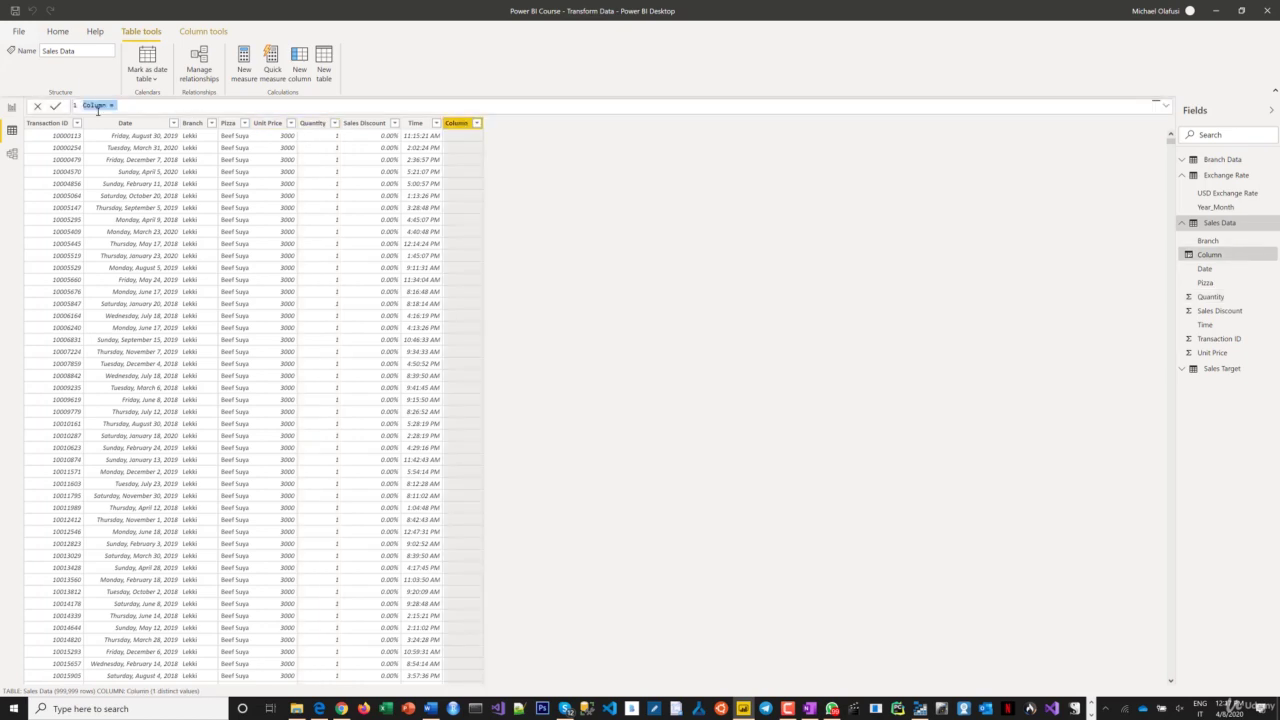
pyautogui.write('Sales ')
pyautogui.write('= ')
pyautogui.write("'Sales Data'[Unit Price]")
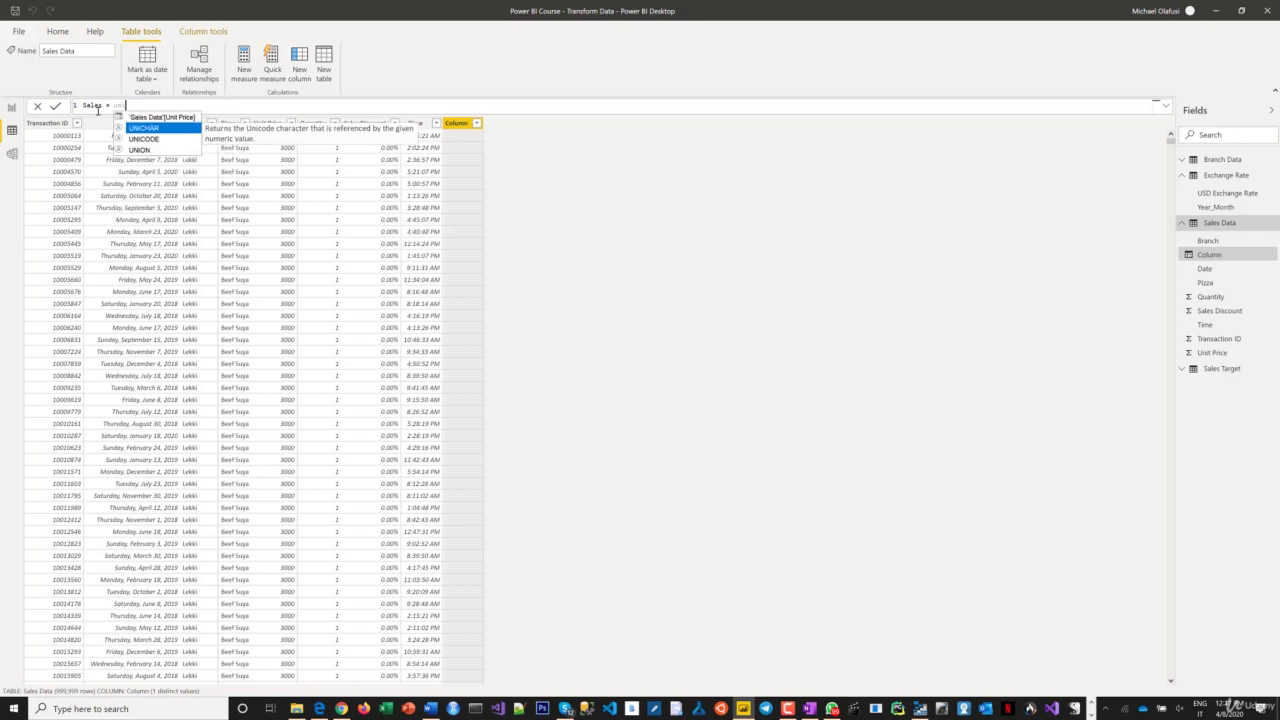
pyautogui.press('Tab')
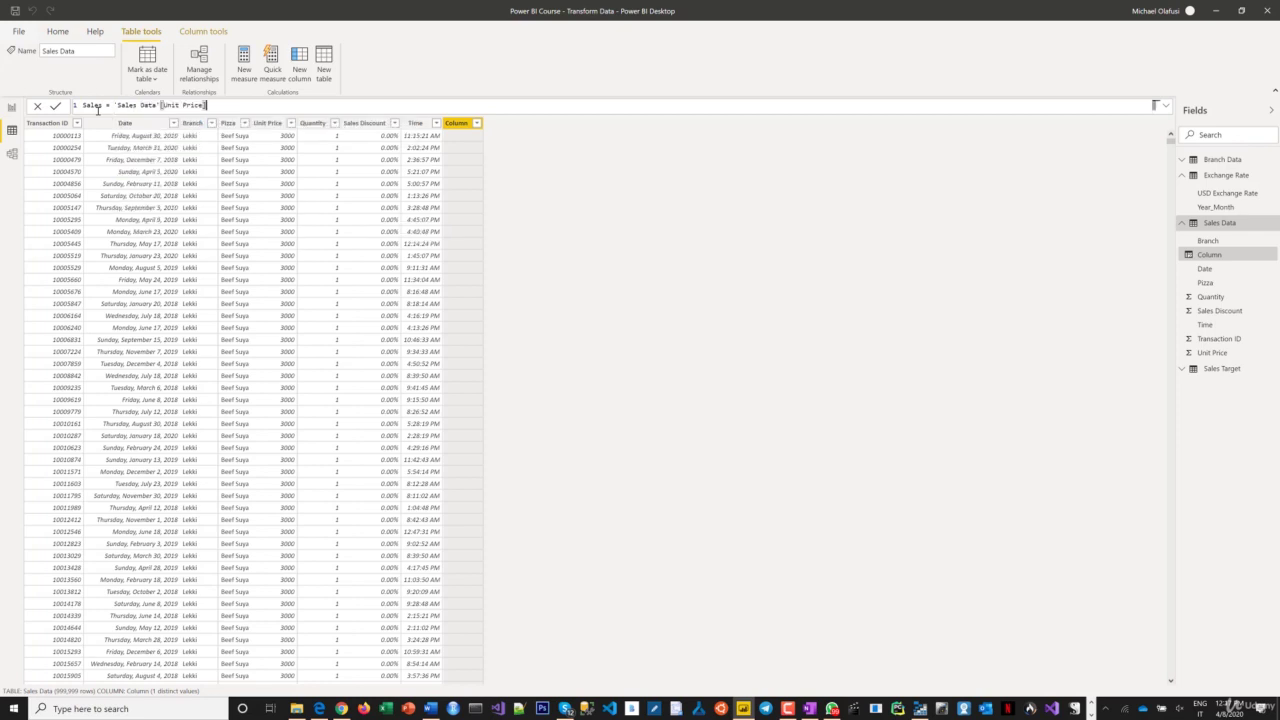
pyautogui.write('*qua')
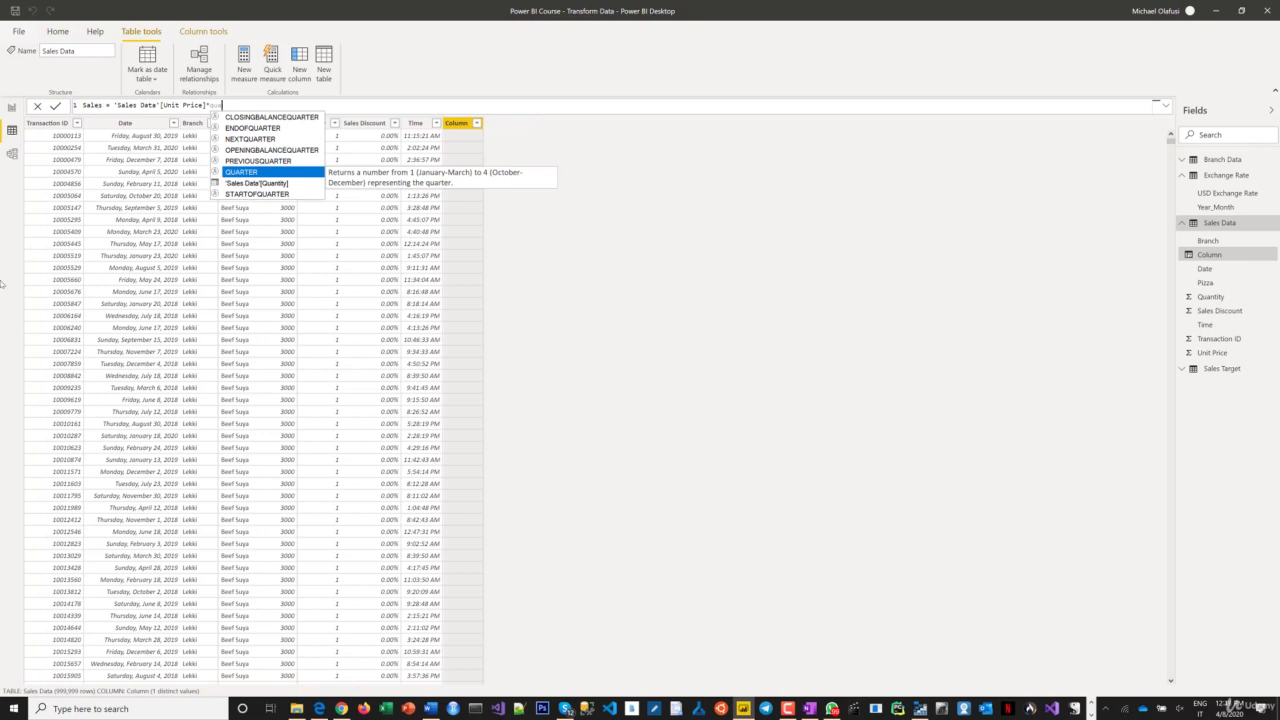
pyautogui.press('Down')
pyautogui.press('Tab')
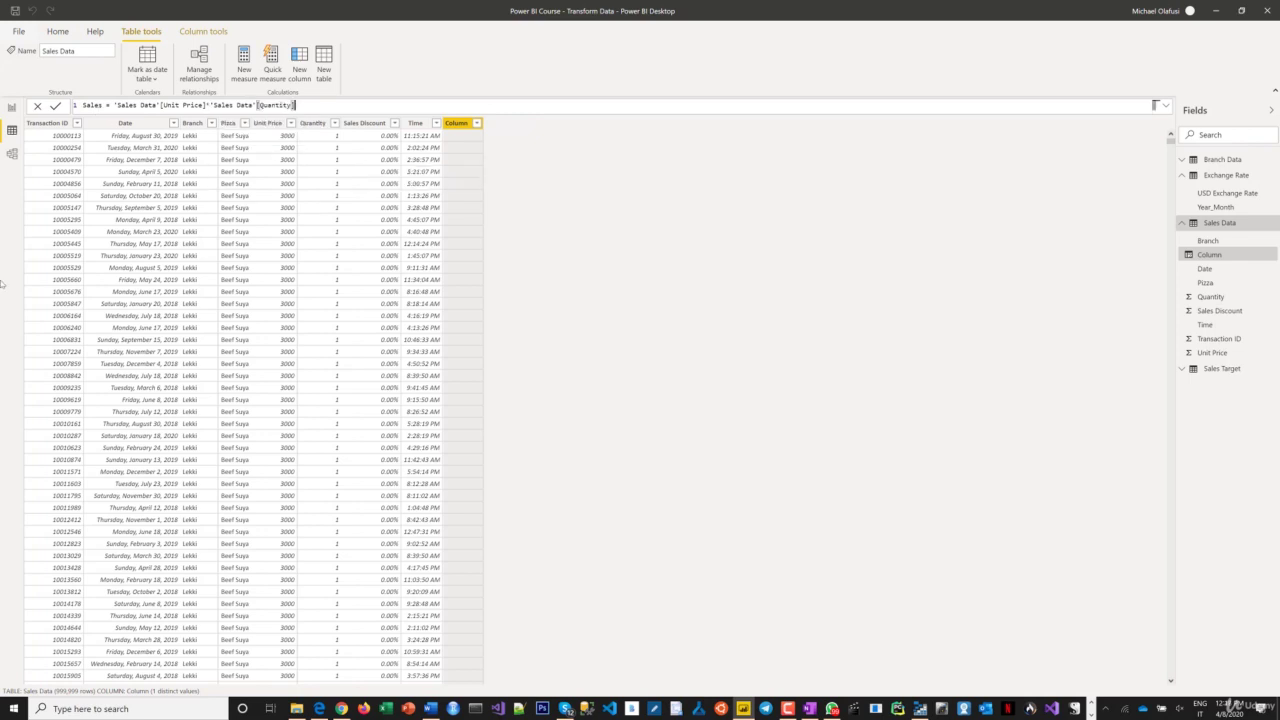
pyautogui.write('*(1-sales d')
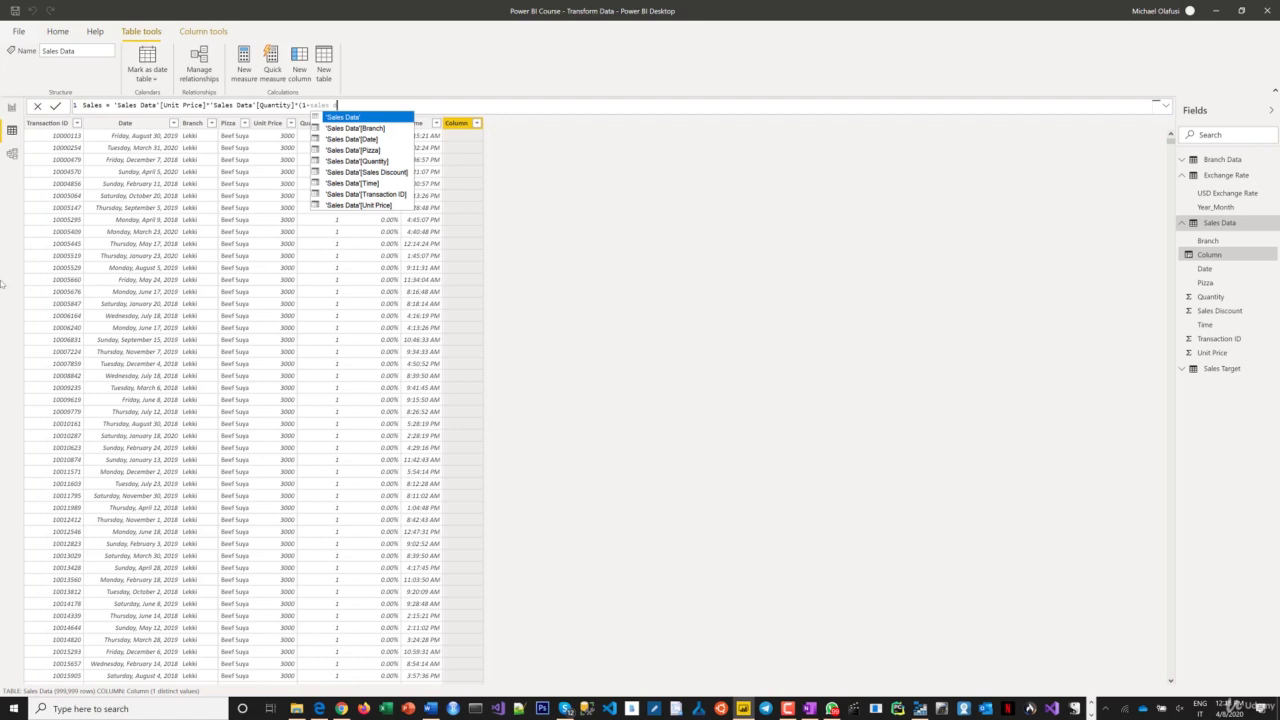
pyautogui.write('i')
pyautogui.press('Tab')
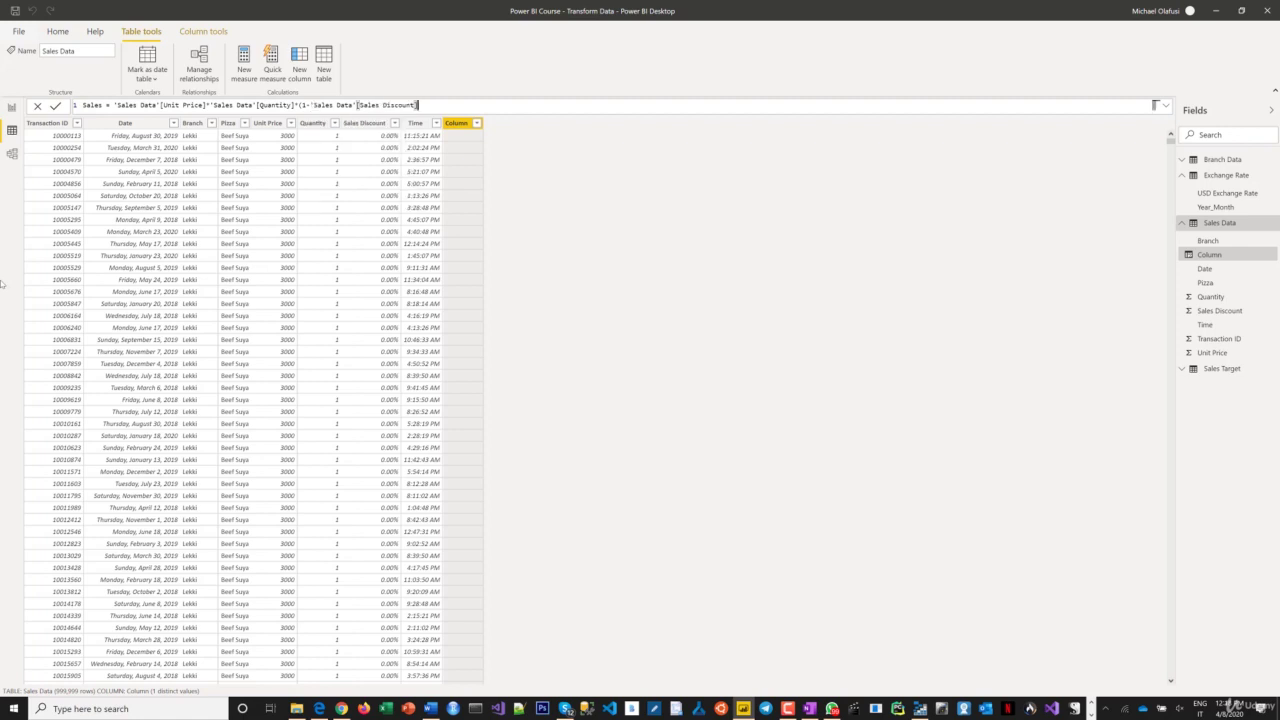
pyautogui.write(')')
pyautogui.press('Return')
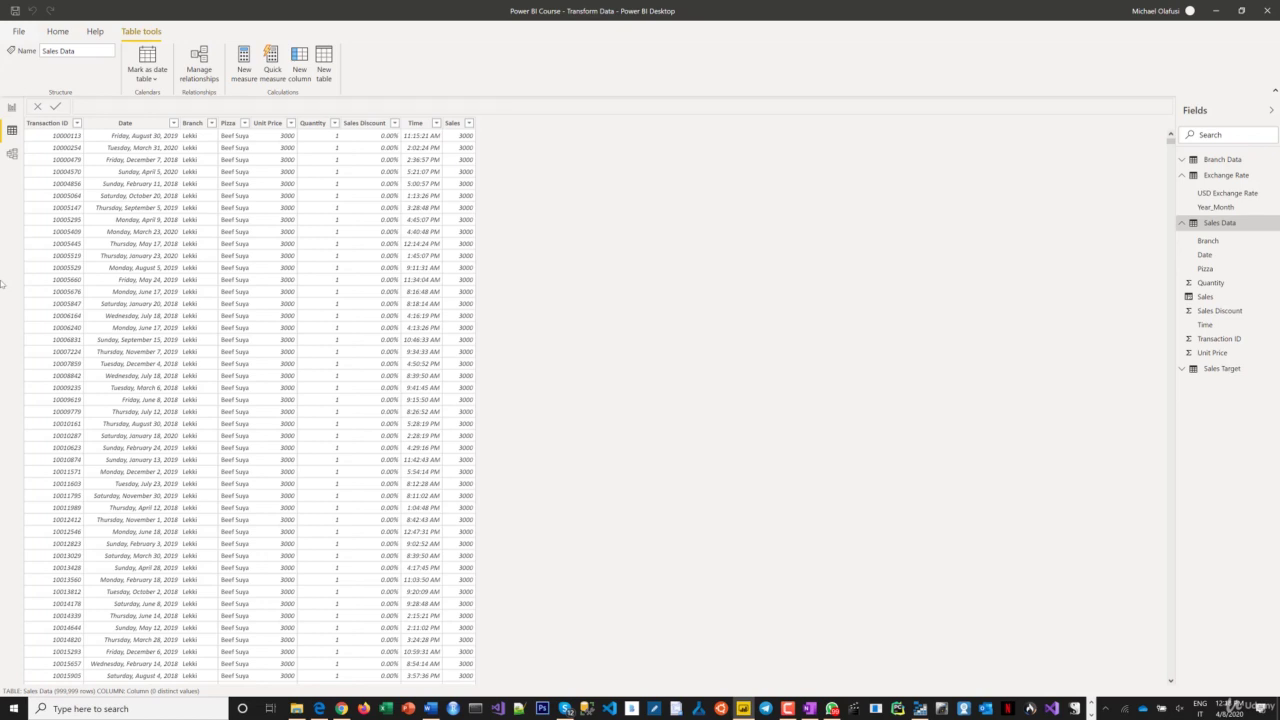
# - Format the Sales column as ₦ Edo (Nigeria) currency, showing values like ₦3,000.00
pyautogui.click(453, 123)
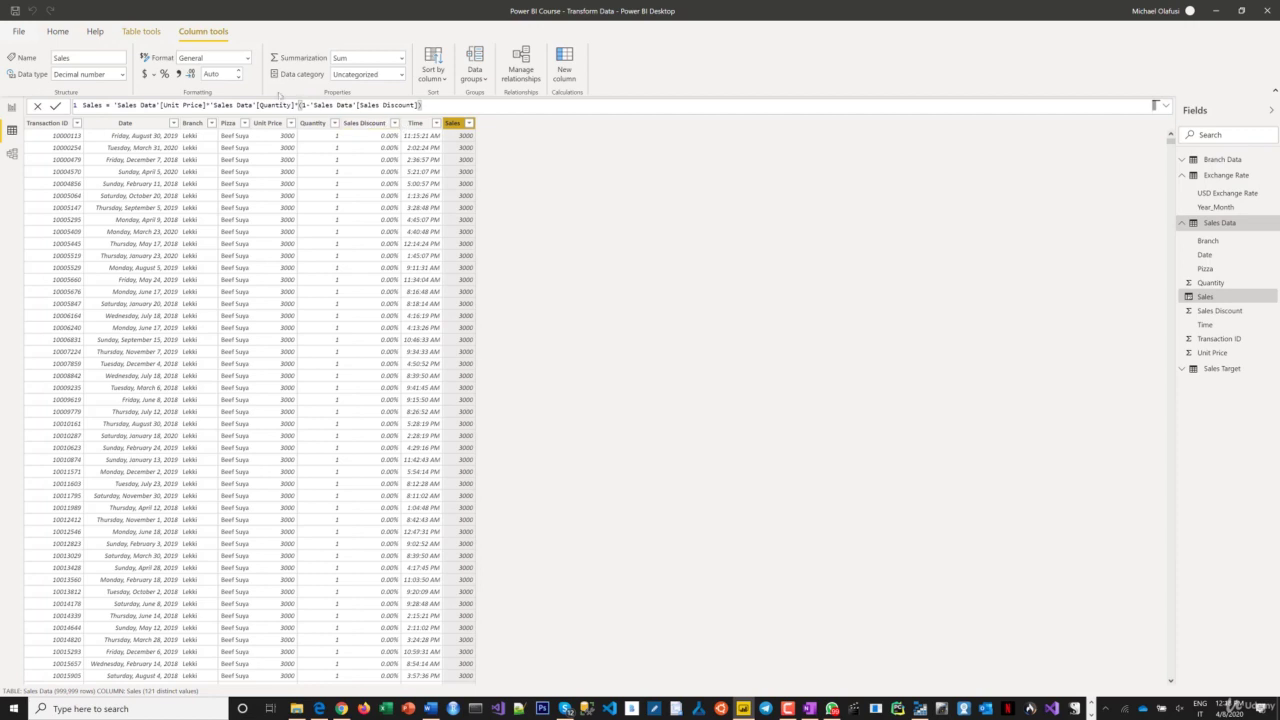
pyautogui.click(153, 76)
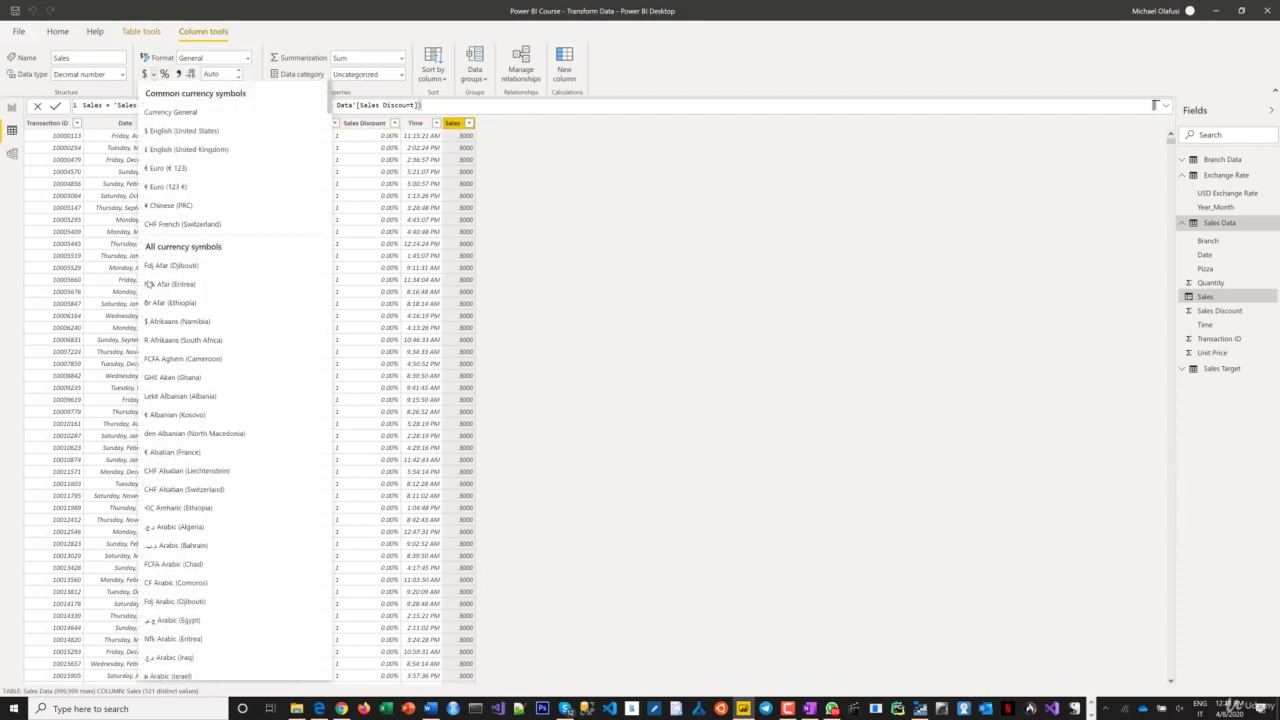
pyautogui.scroll(-5, 200, 402)
pyautogui.scroll(-20, 200, 402)
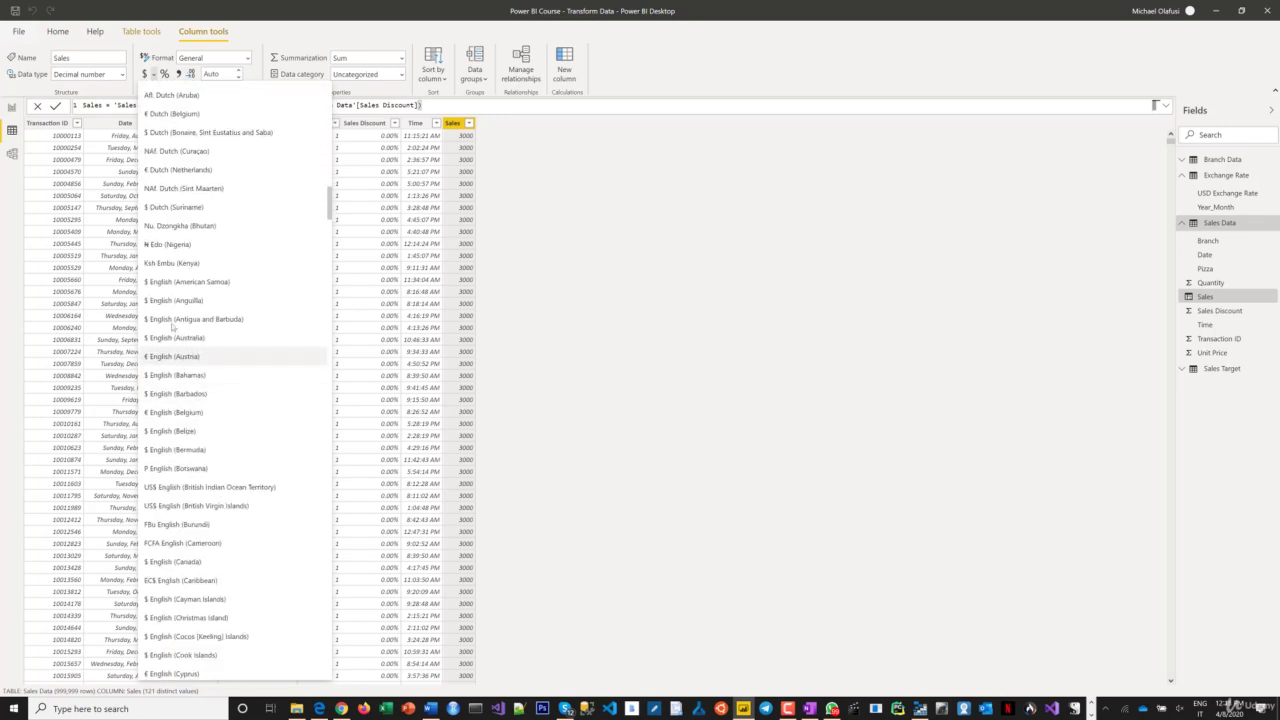
pyautogui.click(179, 248)
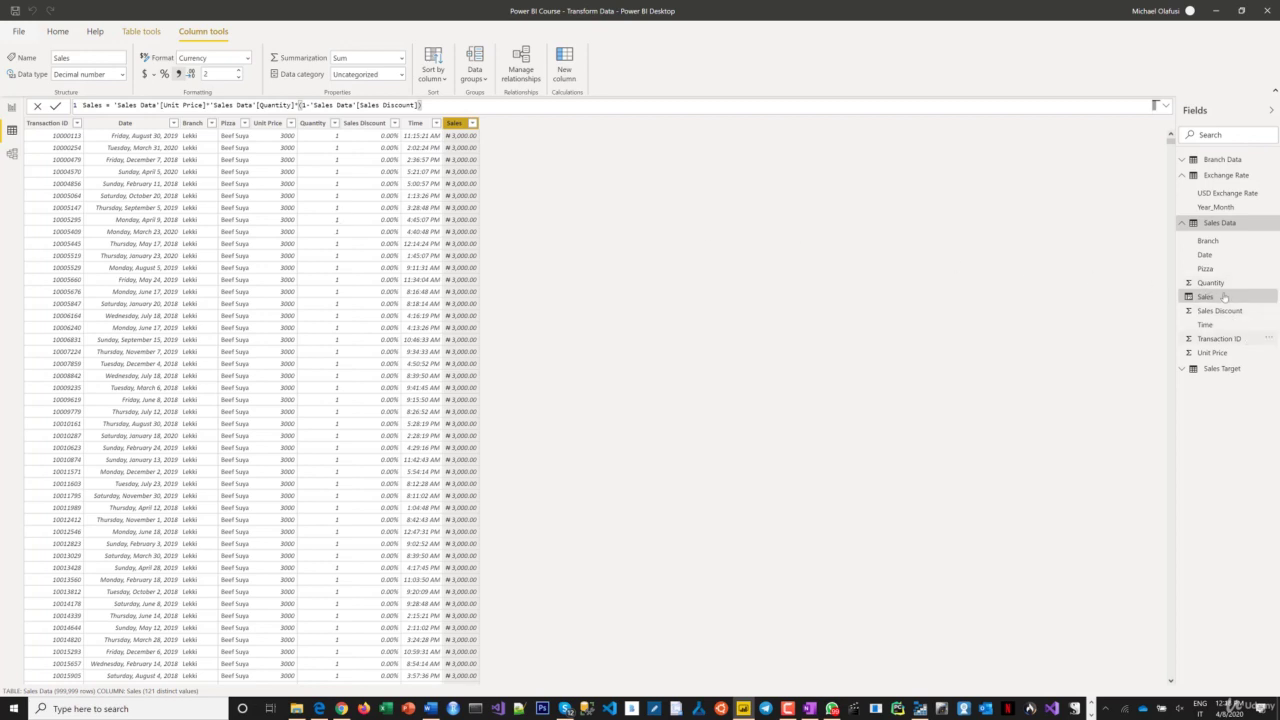
# - Review the Exchange Rate and Sales Target fields, then add a new calculated column to Sales Data
pyautogui.click(1215, 208)
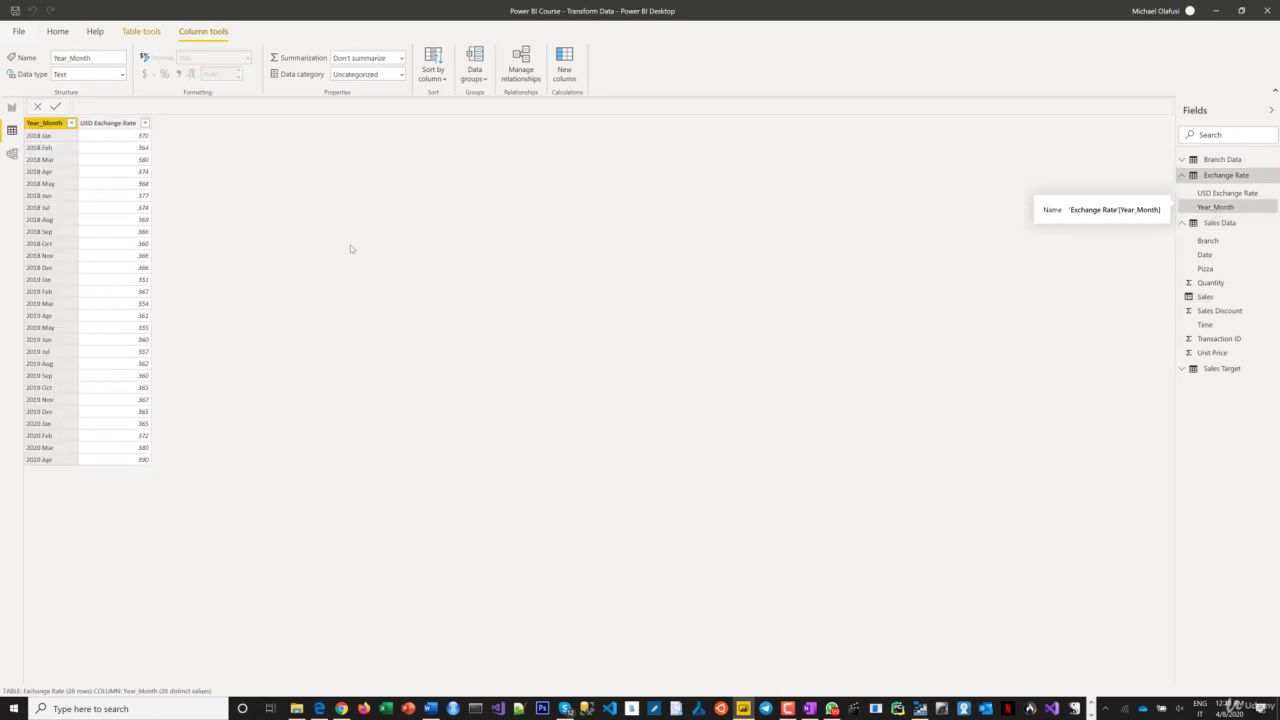
pyautogui.click(1222, 370)
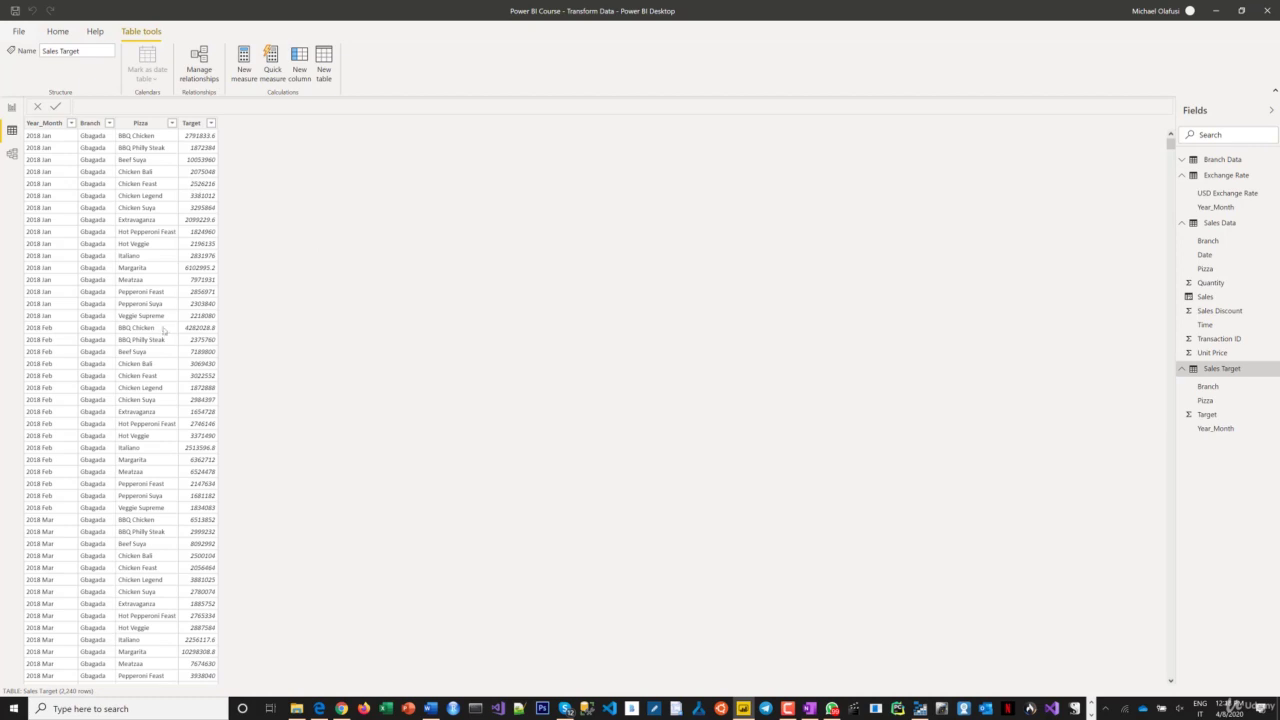
pyautogui.click(1219, 224)
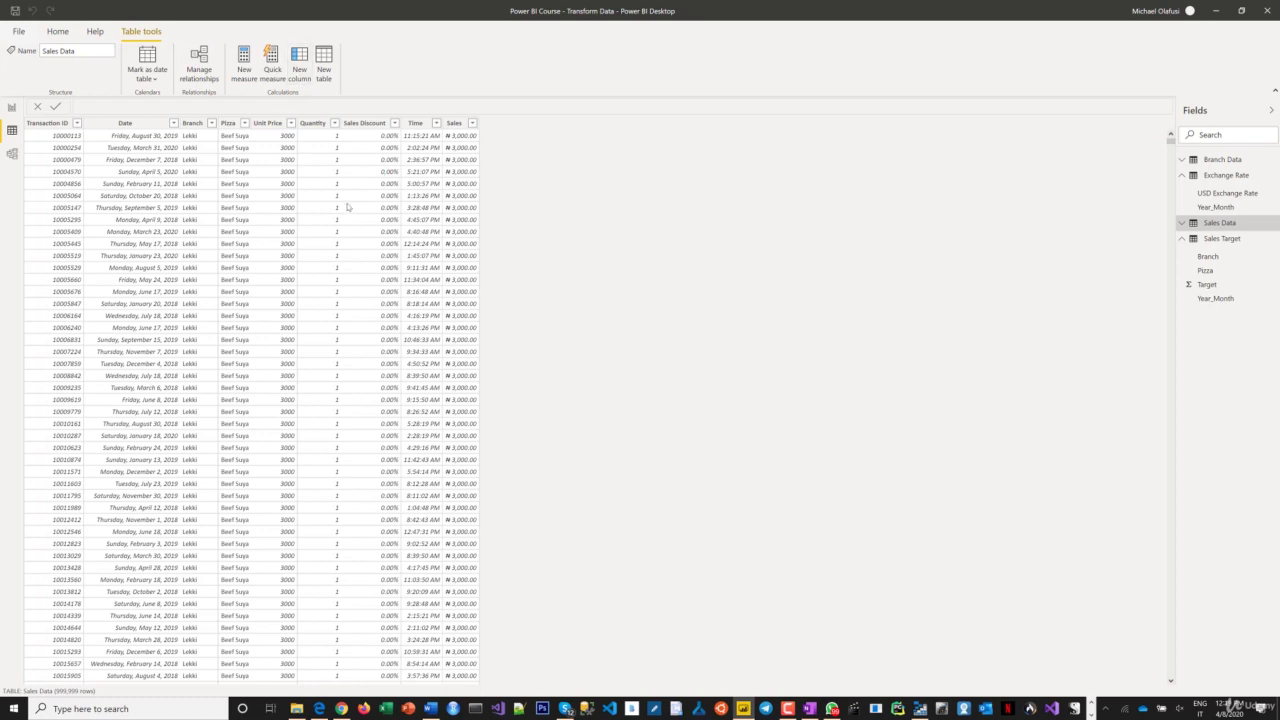
pyautogui.click(133, 126)
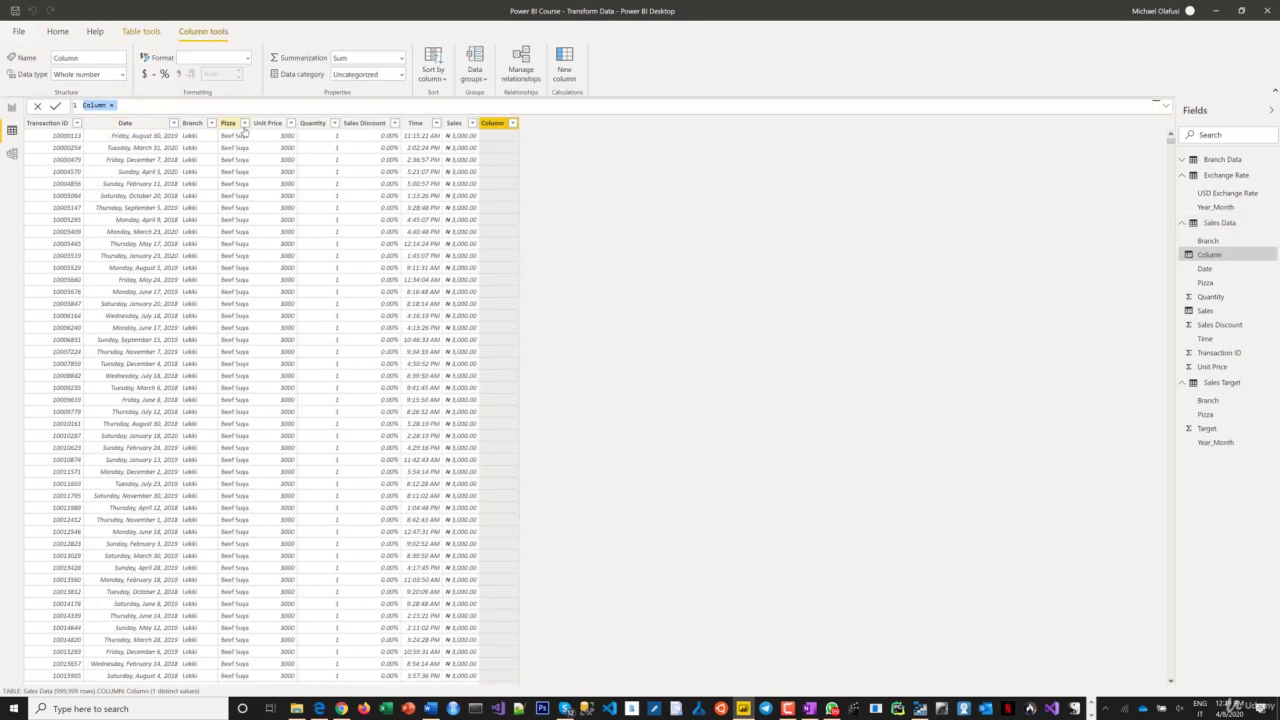
# - Begin the column formula as Year_Month = YEAR('Sales Data'[Date])
pyautogui.write('Year_Month=year')
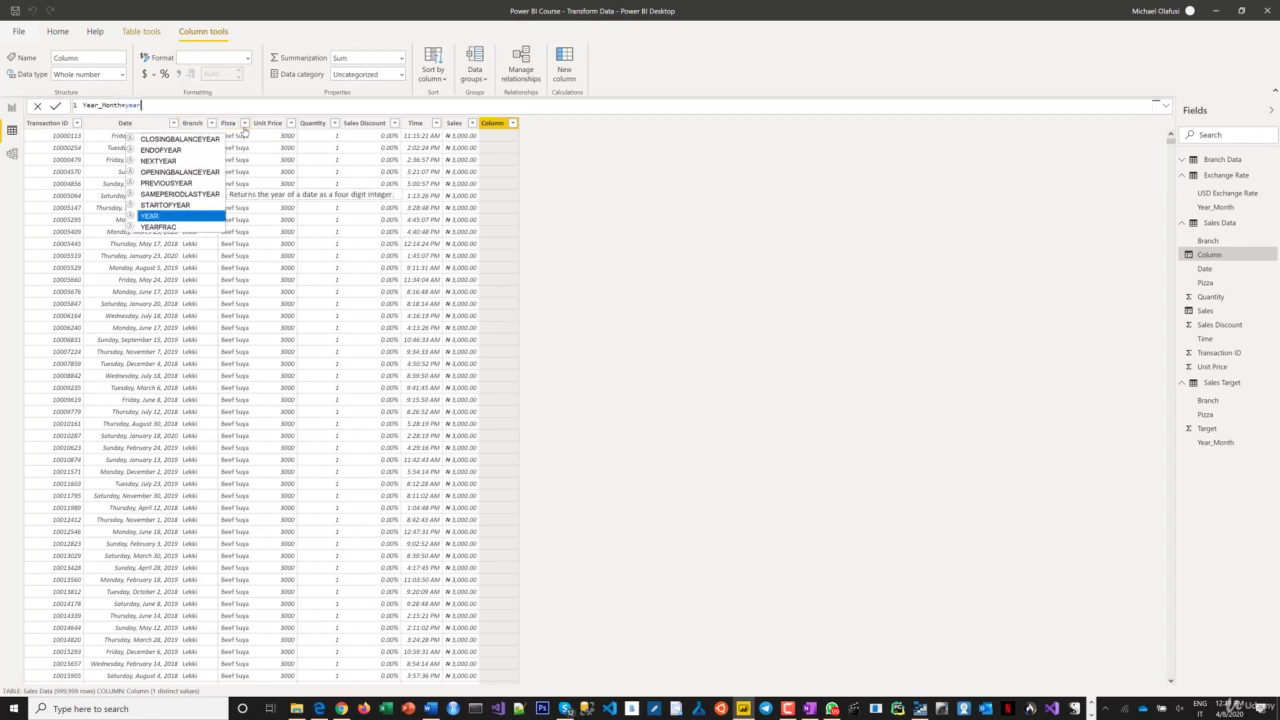
pyautogui.press('Tab')
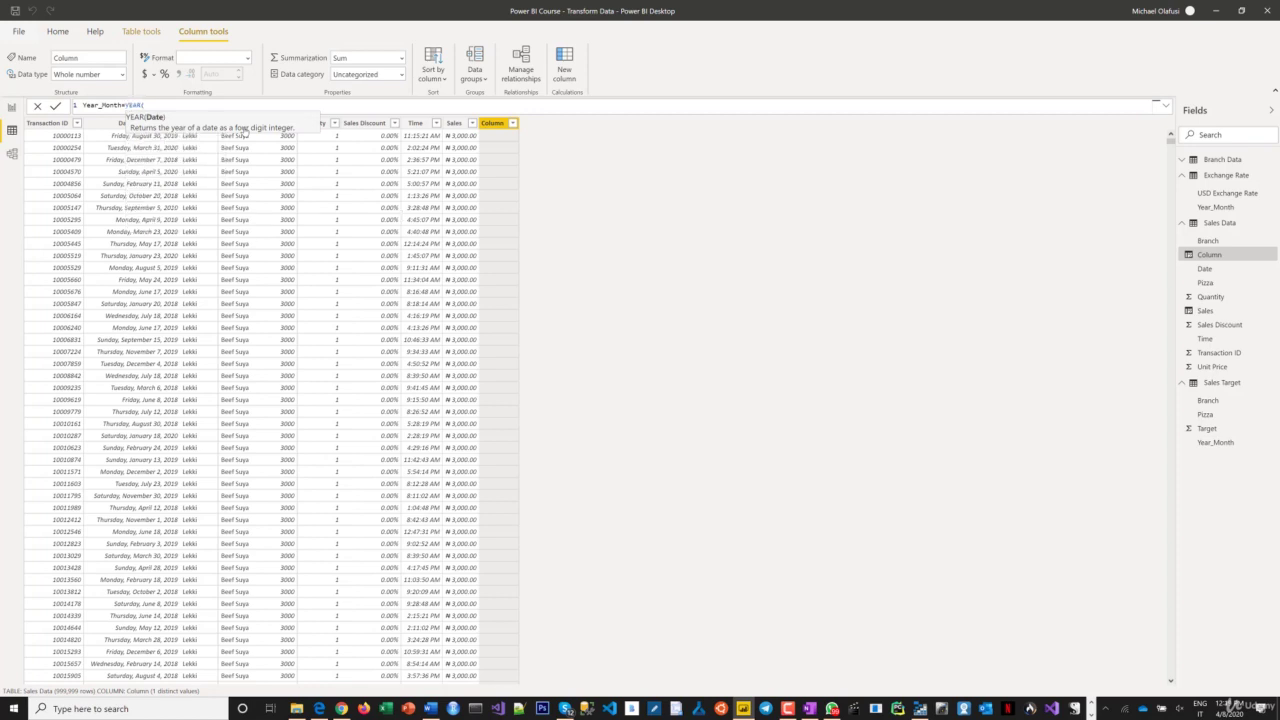
pyautogui.write('date')
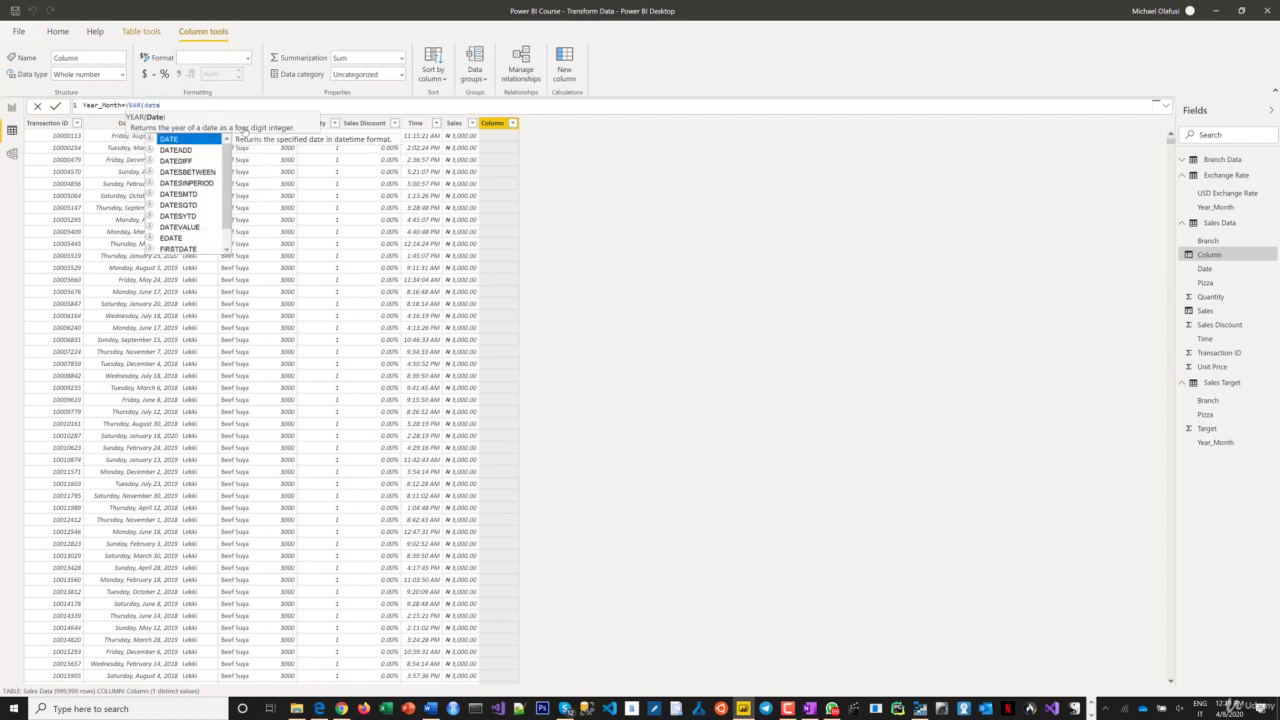
pyautogui.press('Down')
pyautogui.press('Down')
pyautogui.press('Down')
pyautogui.press('Down')
pyautogui.press('Down')
pyautogui.press('Down')
pyautogui.press('Down')
pyautogui.press('Down')
pyautogui.press('Down')
pyautogui.press('Down')
pyautogui.press('Down')
pyautogui.press('Down')
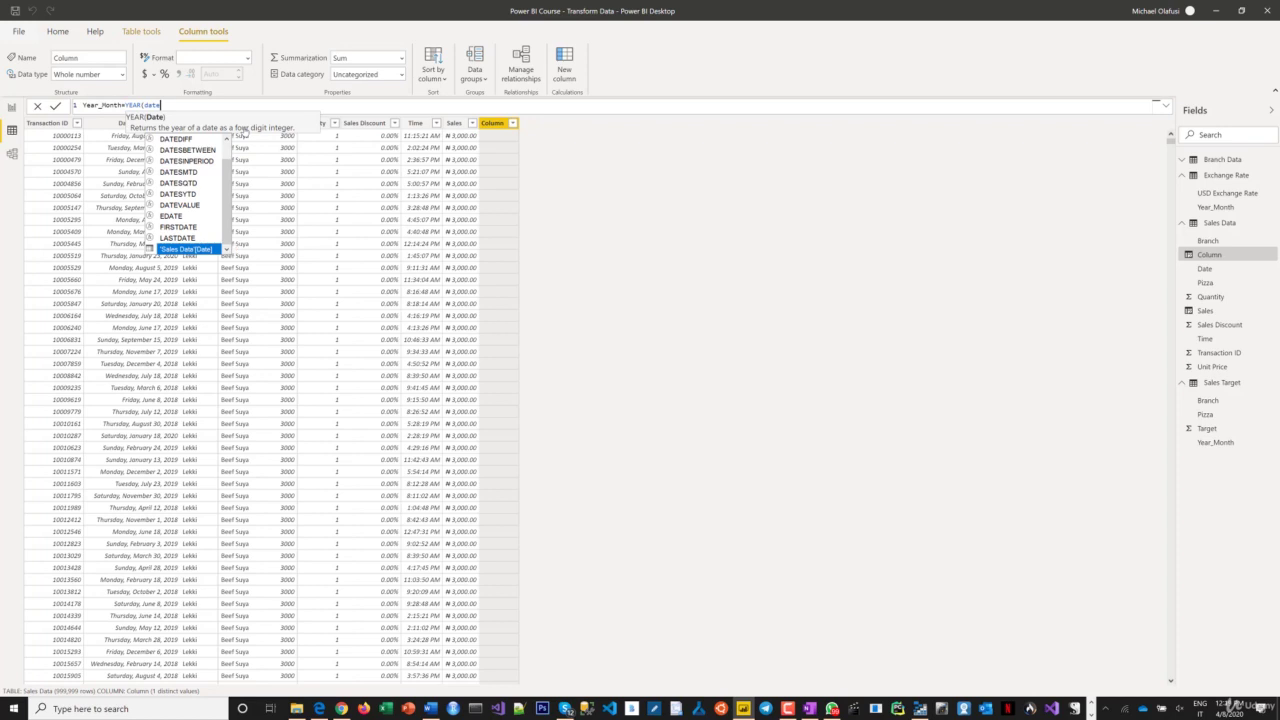
pyautogui.press('Tab')
# - Append &" "&FORMAT('Sales Data'[Date],"mmm") to the formula and commit it
pyautogui.write(')')
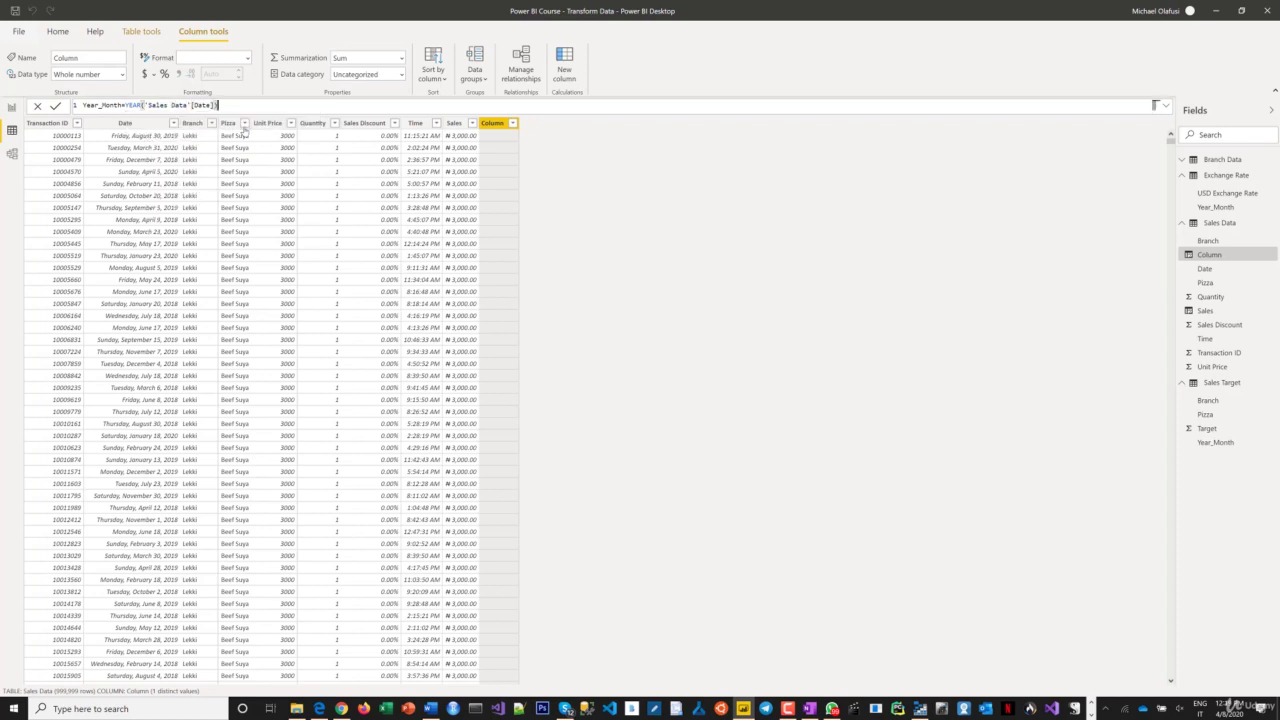
pyautogui.write('&" "')
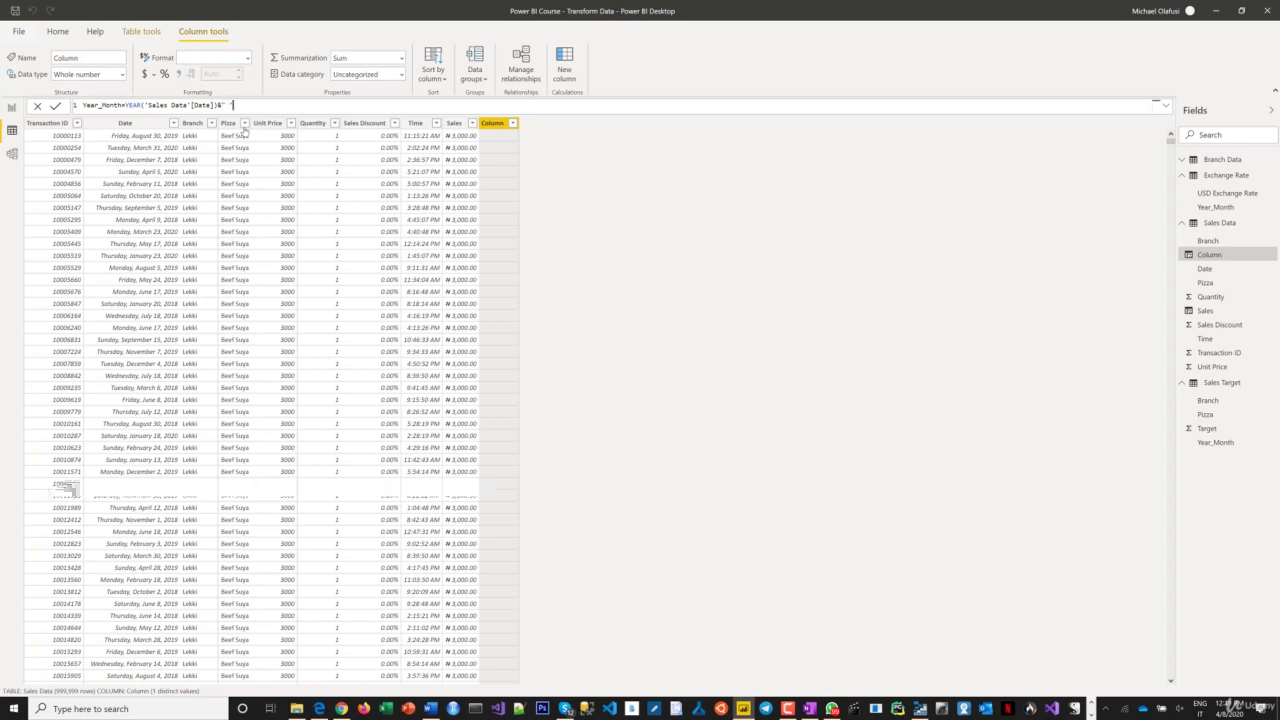
pyautogui.write('&')
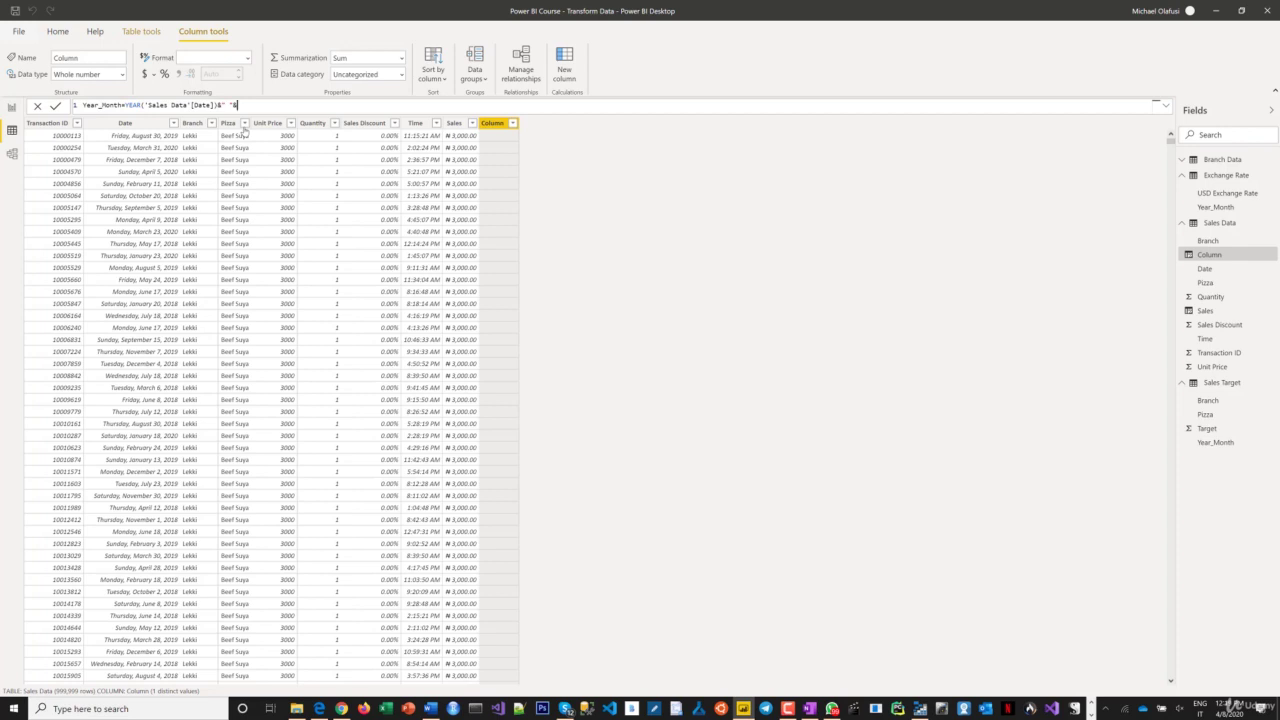
pyautogui.write('form')
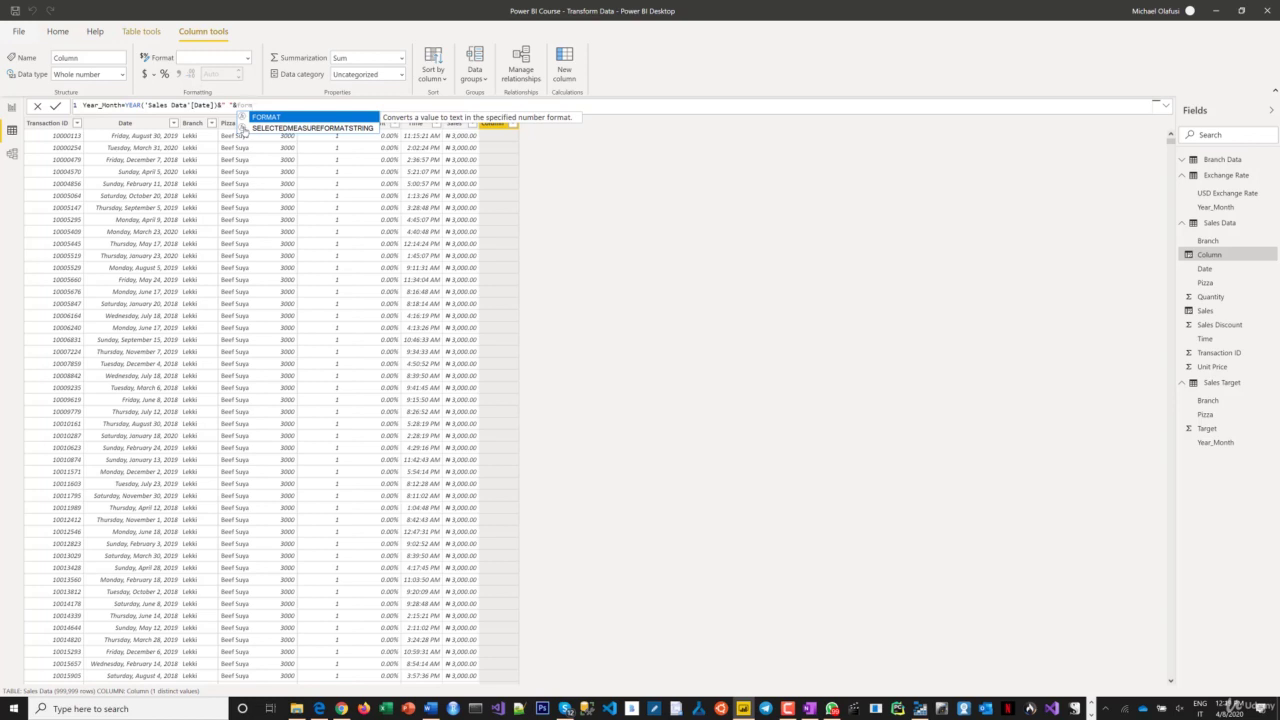
pyautogui.press('Tab')
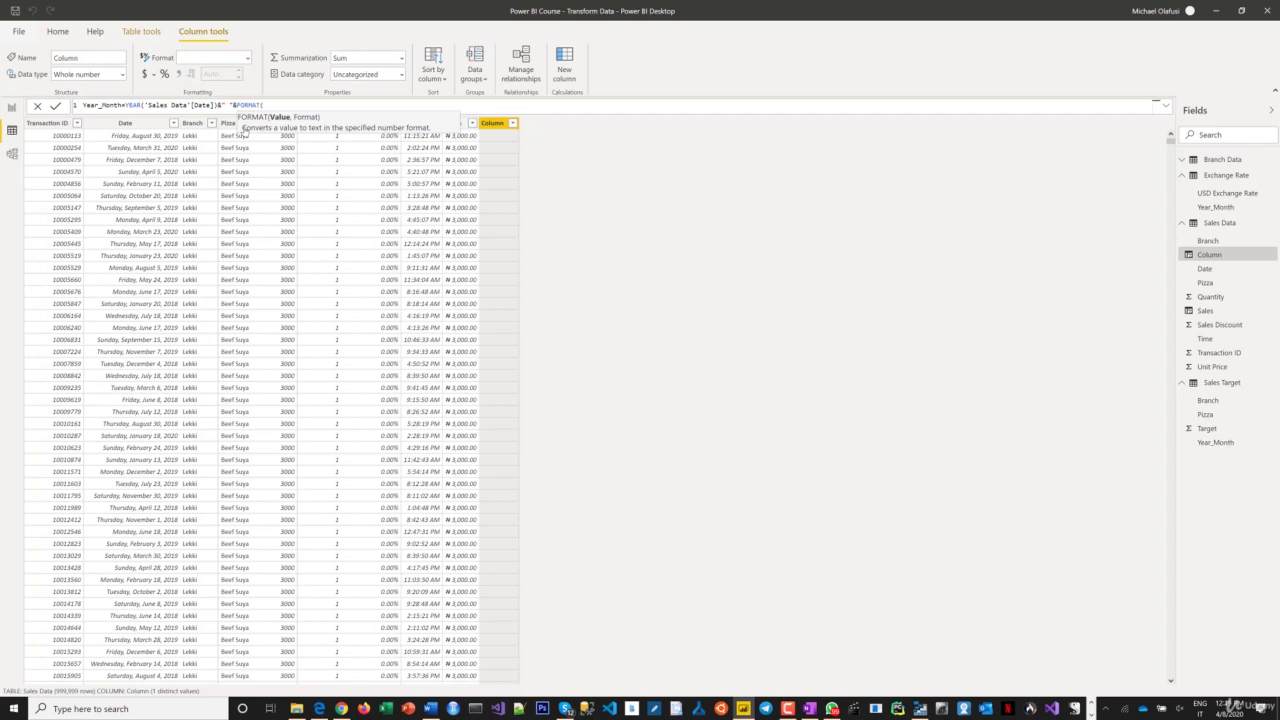
pyautogui.write('dates')
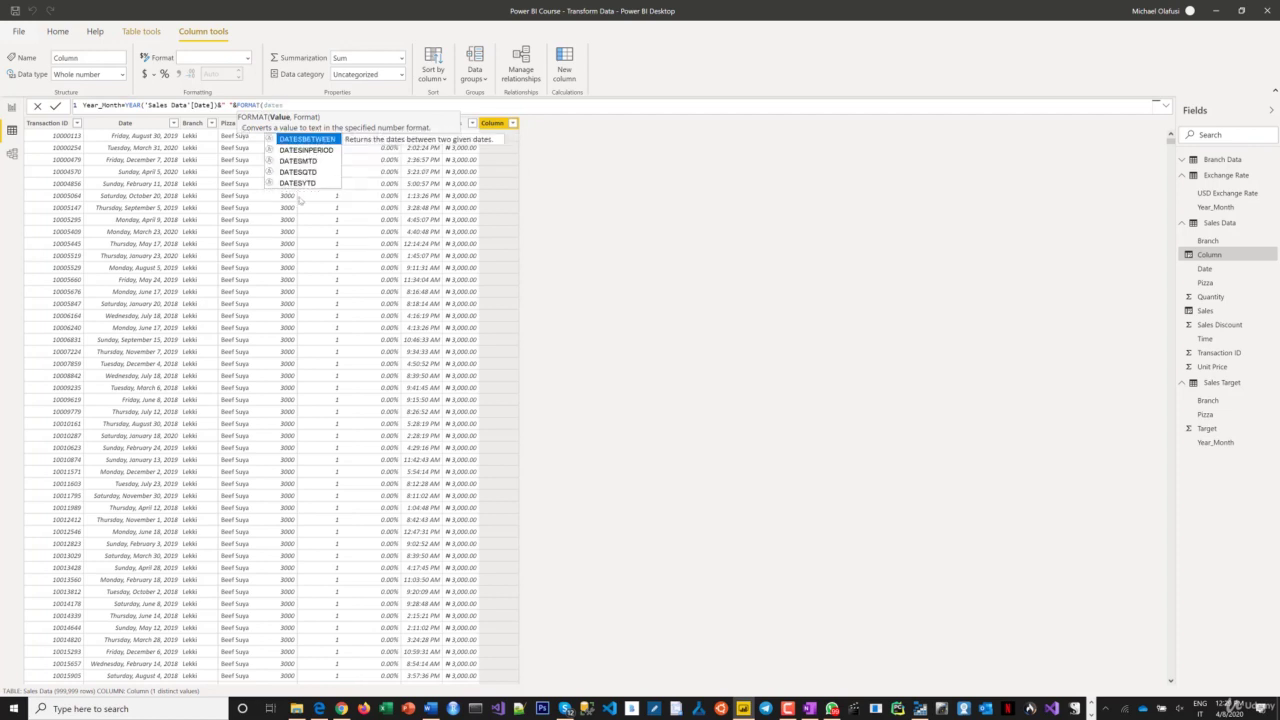
pyautogui.press('BackSpace')
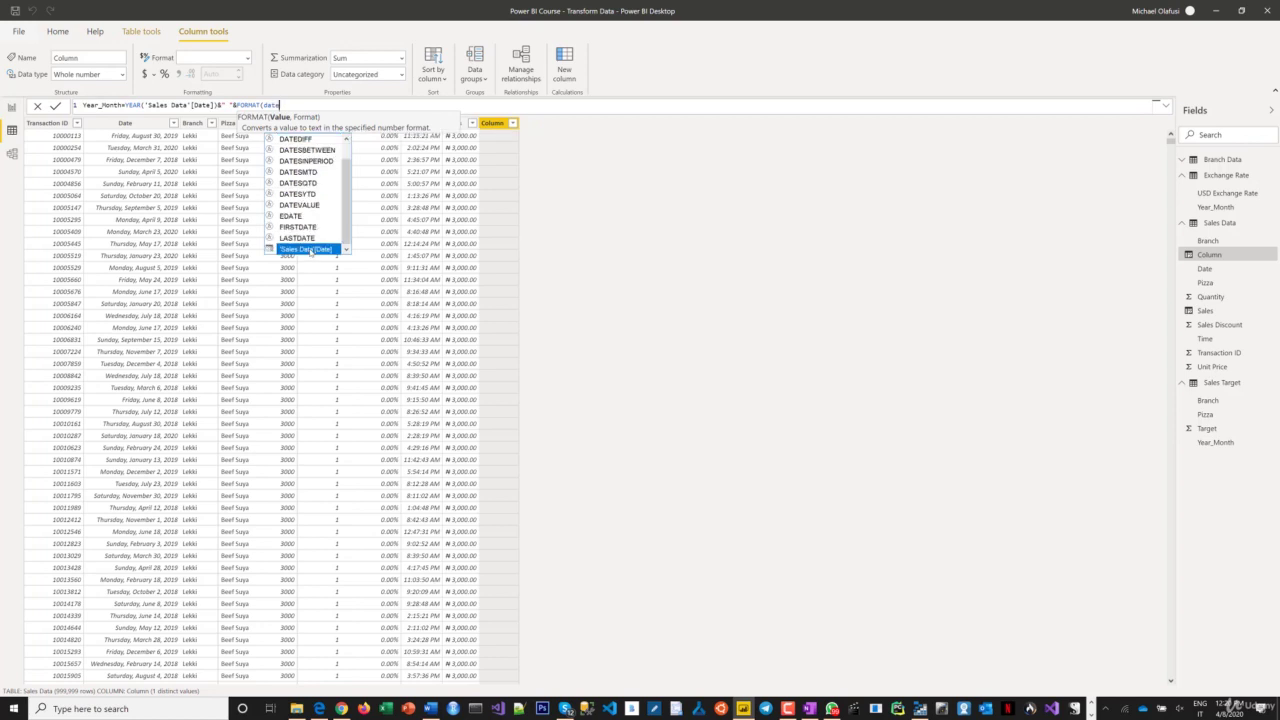
pyautogui.click(310, 249)
pyautogui.write(',')
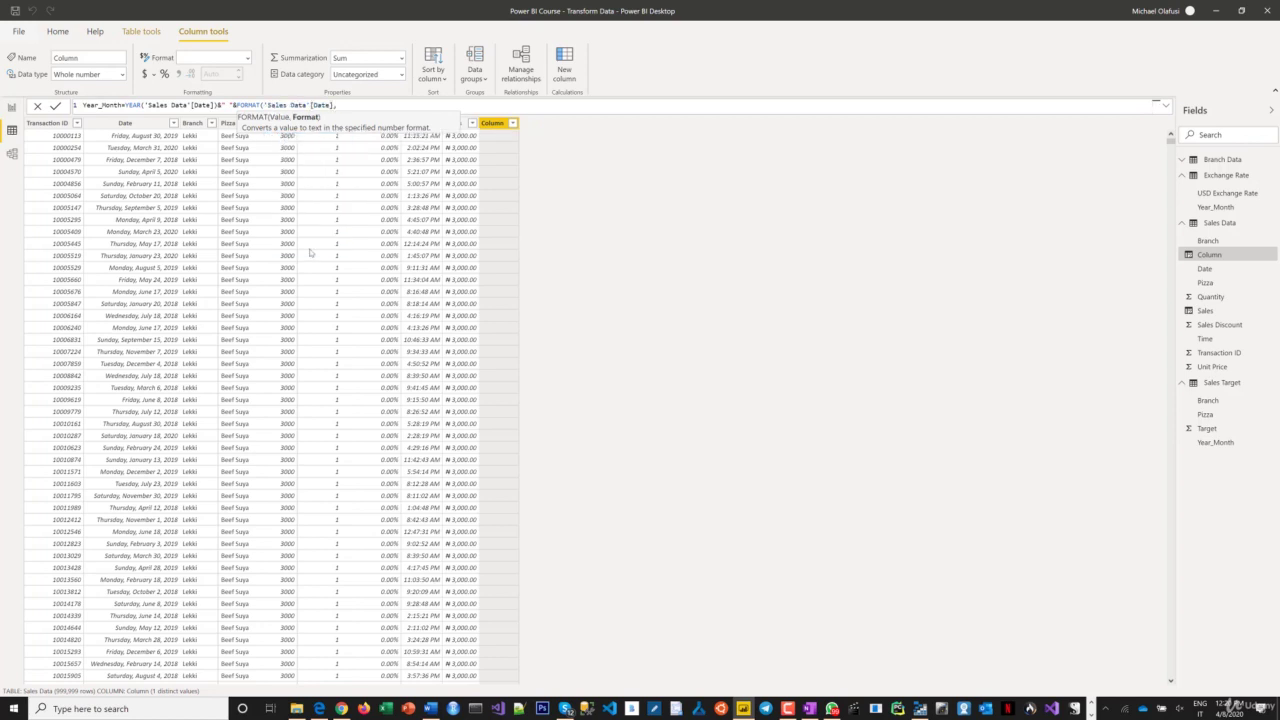
pyautogui.write('"mmm")')
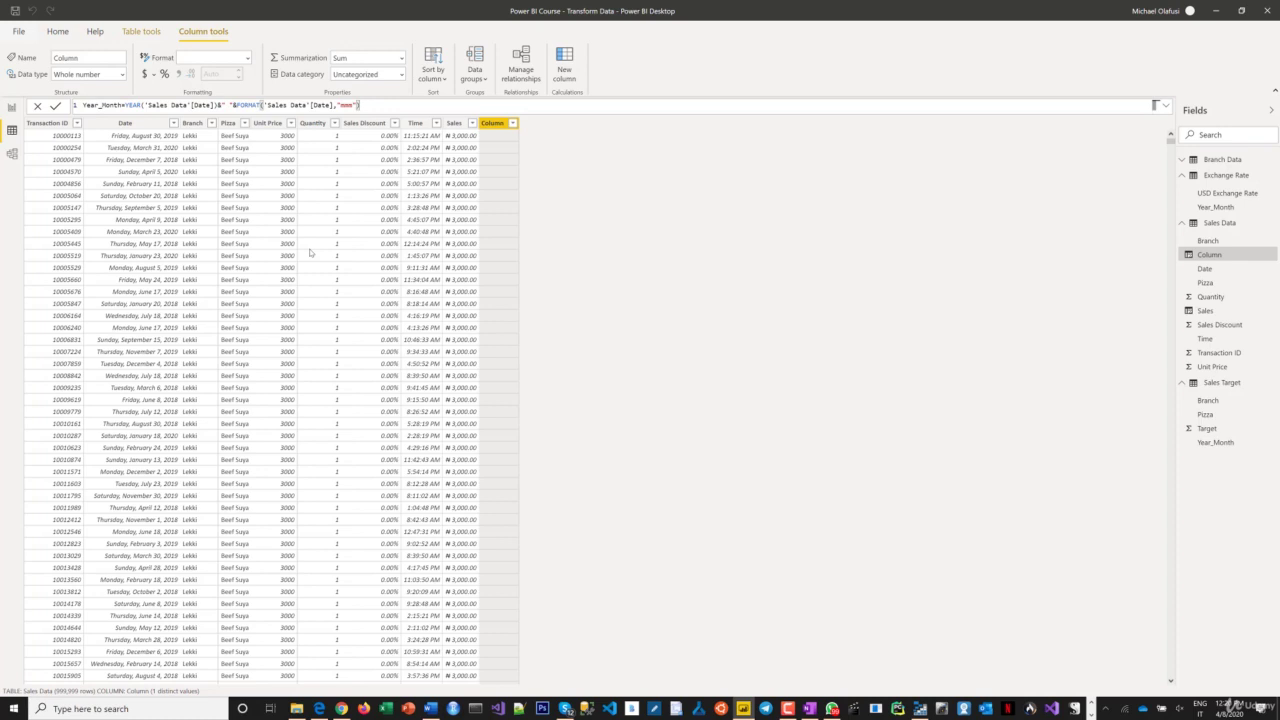
pyautogui.press('Return')
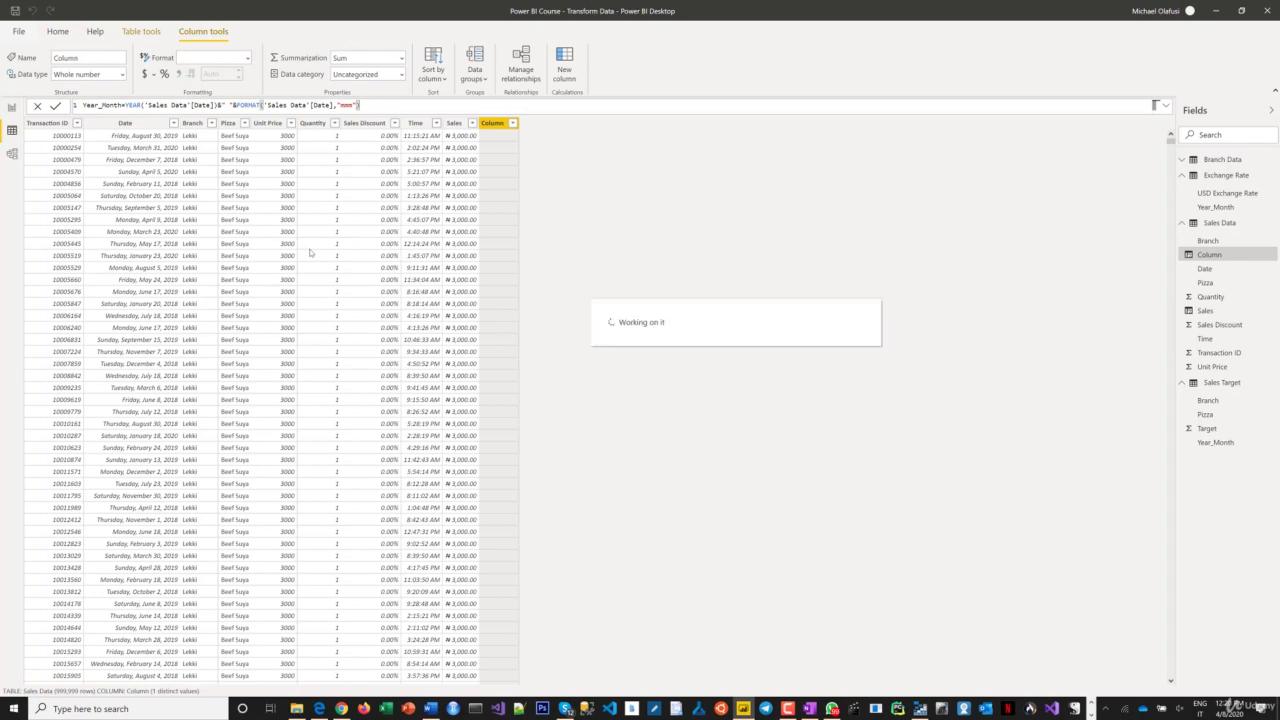